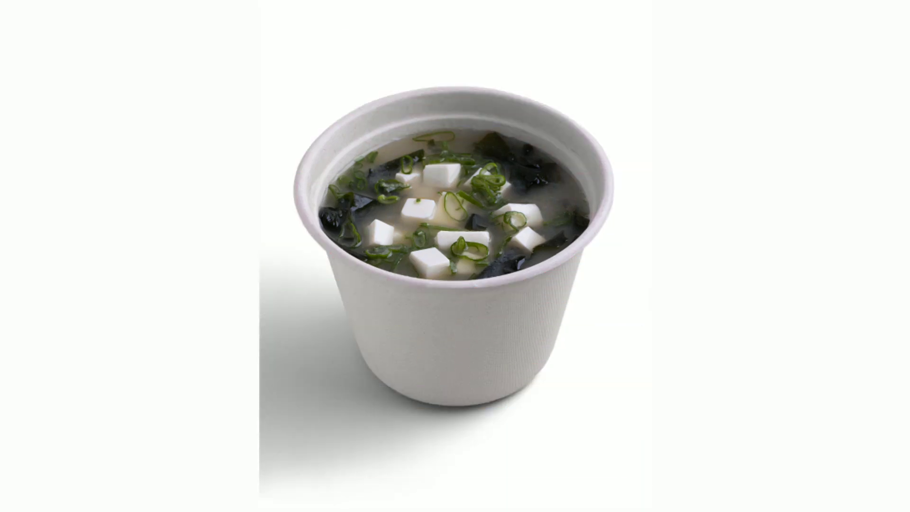
- Zoom in with the Pen tool and place the first anchor on the cup's left edge
{"action": "key", "text": "p"}
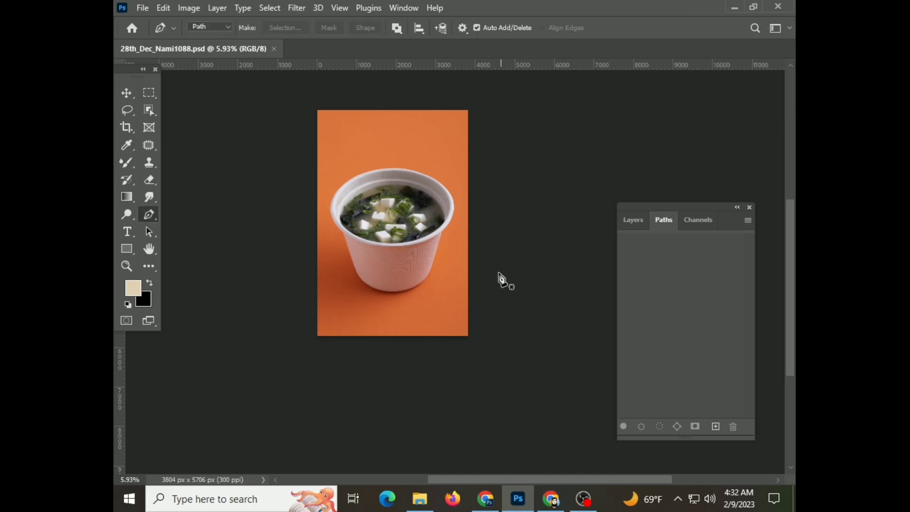
{"action": "scroll", "coordinate": [319, 207], "scroll_direction": "up", "scroll_amount": 2}
{"action": "scroll", "coordinate": [345, 216], "scroll_direction": "up", "scroll_amount": 3}
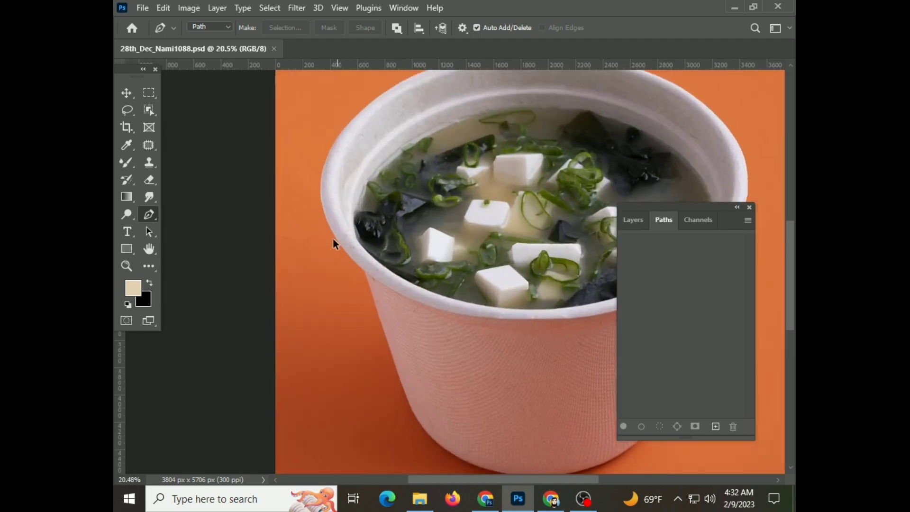
{"action": "scroll", "coordinate": [333, 238], "scroll_direction": "up", "scroll_amount": 3}
{"action": "scroll", "coordinate": [370, 276], "scroll_direction": "up", "scroll_amount": 2}
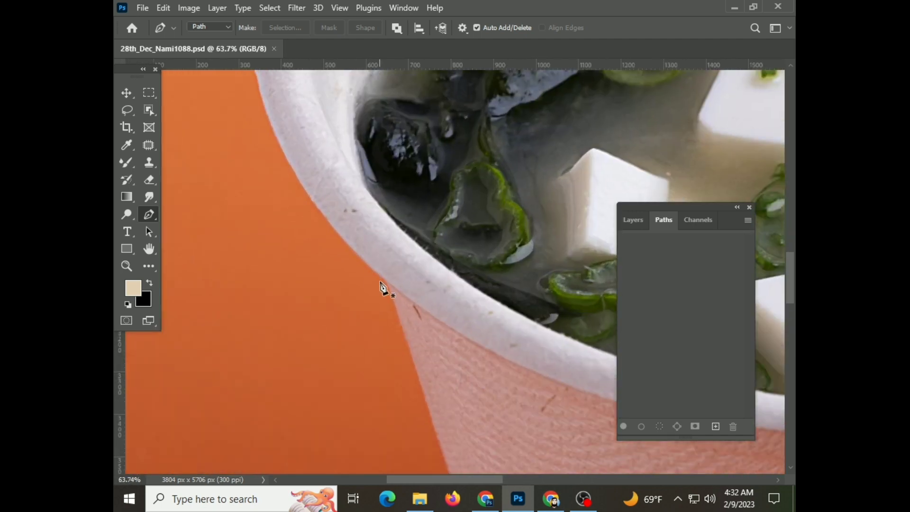
{"action": "scroll", "coordinate": [372, 280], "scroll_direction": "up", "scroll_amount": 2}
{"action": "left_click", "coordinate": [386, 279]}
{"action": "left_click_drag", "start_coordinate": [363, 204], "coordinate": [407, 265]}
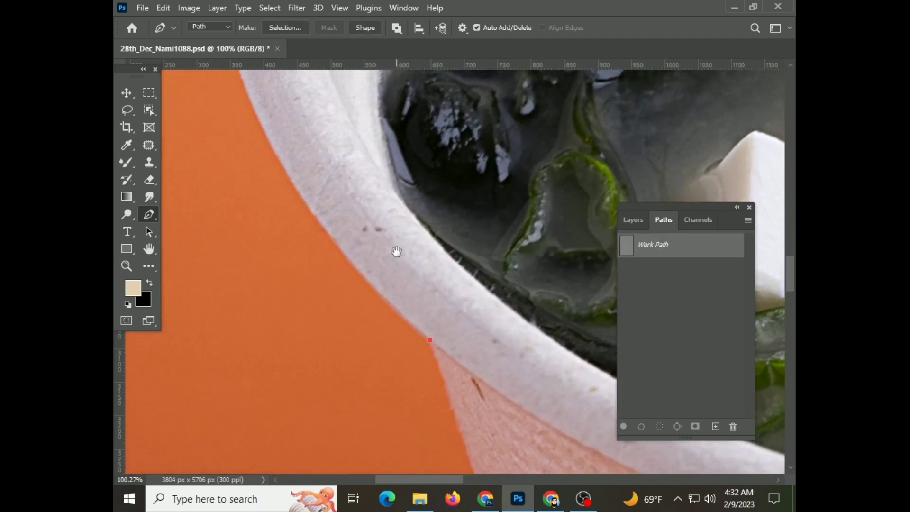
- Show path lines in Black and save the work path as Path 1
{"action": "left_click", "coordinate": [462, 28]}
{"action": "left_click", "coordinate": [509, 75]}
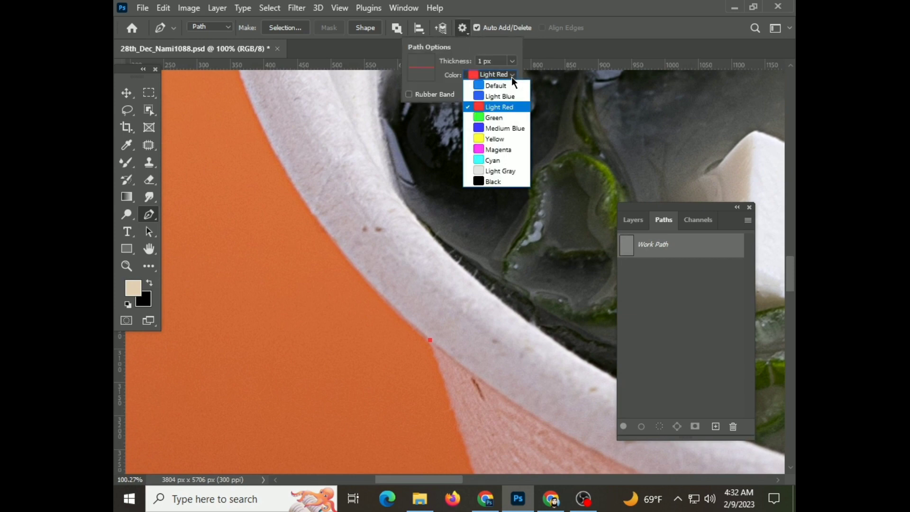
{"action": "left_click", "coordinate": [524, 182]}
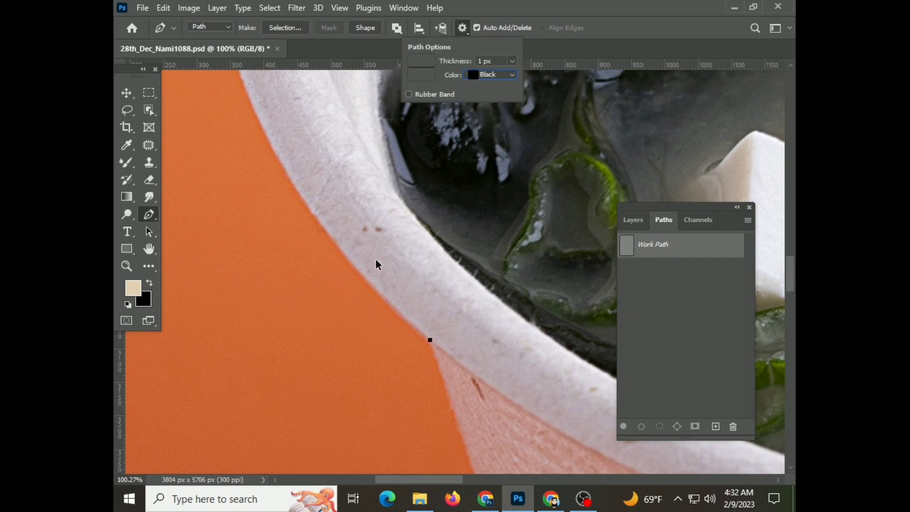
{"action": "left_click", "coordinate": [655, 242]}
{"action": "double_click", "coordinate": [656, 243]}
{"action": "key", "text": "Return"}
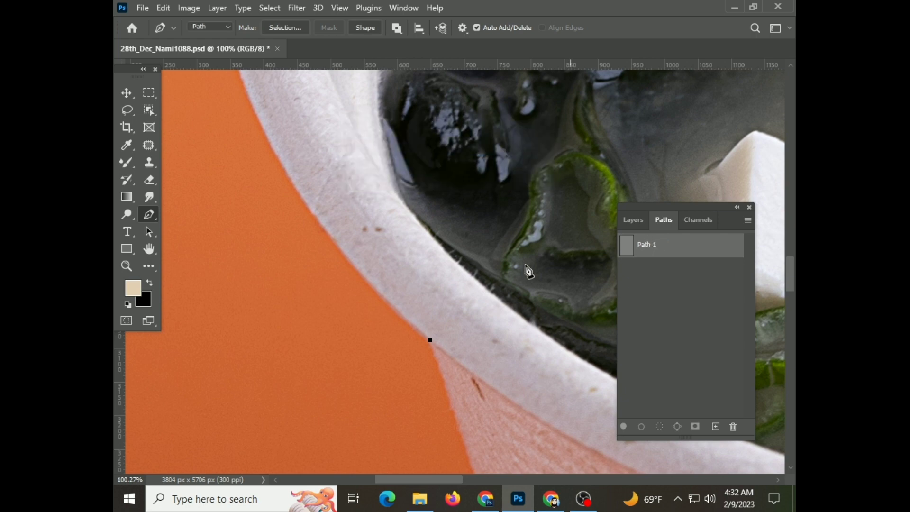
- Add curved anchors up the left side of the cup's rim to where it bends toward the top
{"action": "left_click_drag", "start_coordinate": [399, 221], "coordinate": [450, 301]}
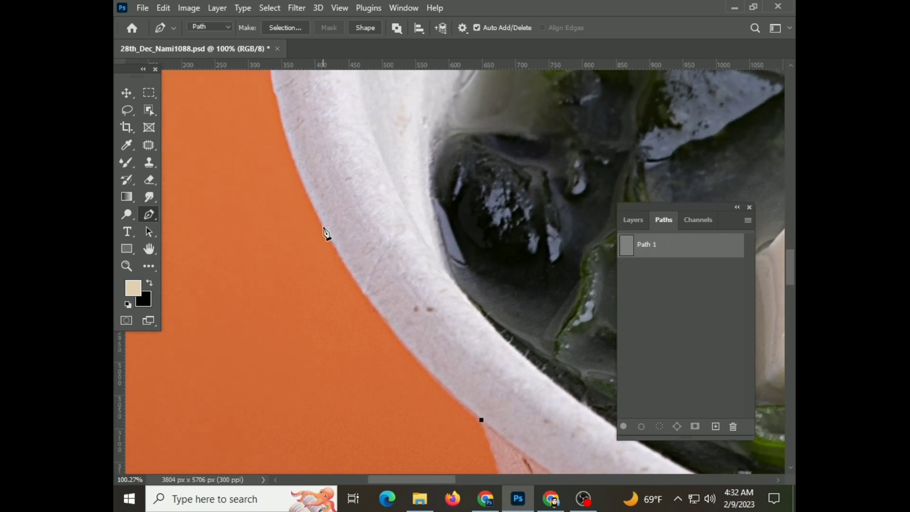
{"action": "mouse_move", "coordinate": [322, 223]}
{"action": "left_mouse_down"}
{"action": "mouse_move", "coordinate": [270, 117]}
{"action": "mouse_move", "coordinate": [300, 180]}
{"action": "left_mouse_up"}
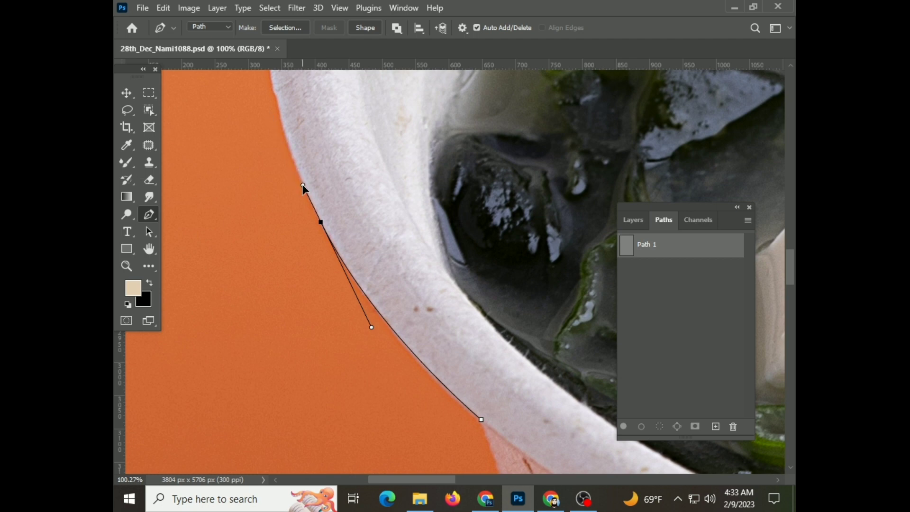
{"action": "scroll", "coordinate": [302, 184], "scroll_direction": "down", "scroll_amount": 5}
{"action": "scroll", "coordinate": [339, 219], "scroll_direction": "up", "scroll_amount": 5}
{"action": "scroll", "coordinate": [333, 288], "scroll_direction": "up", "scroll_amount": 4}
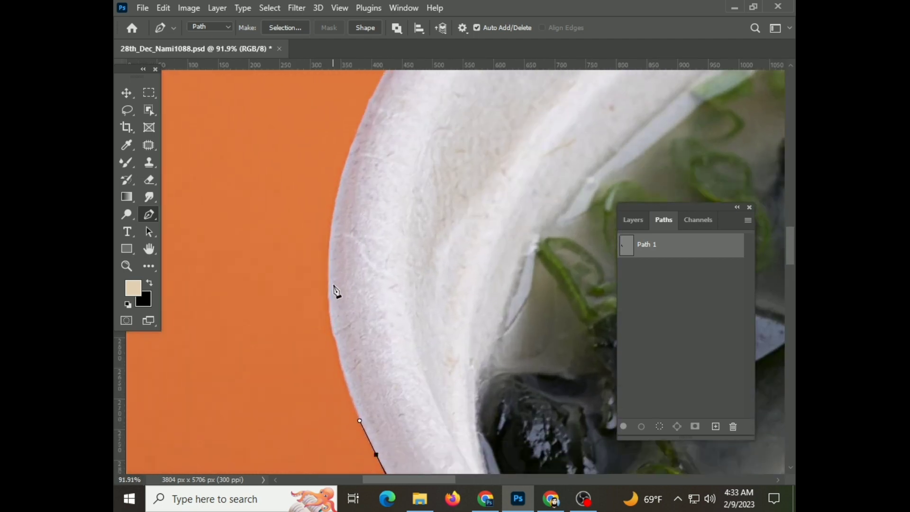
{"action": "left_click_drag", "start_coordinate": [334, 201], "coordinate": [358, 77]}
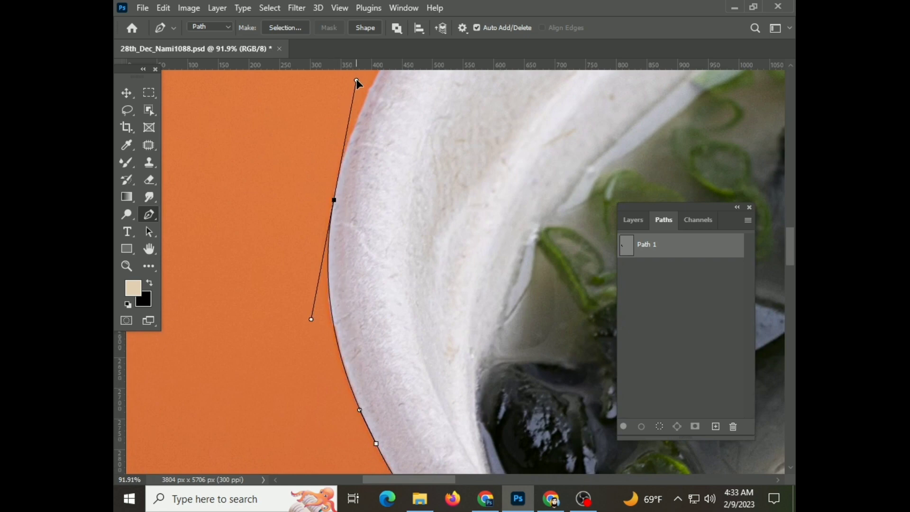
{"action": "left_click_drag", "start_coordinate": [358, 77], "coordinate": [348, 144]}
{"action": "scroll", "coordinate": [356, 152], "scroll_direction": "up", "scroll_amount": 5}
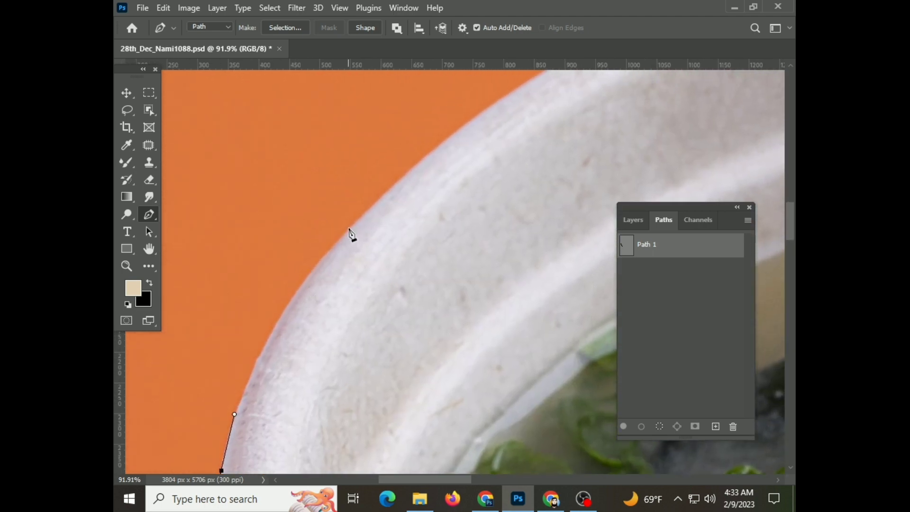
{"action": "mouse_move", "coordinate": [352, 226]}
{"action": "left_mouse_down"}
{"action": "mouse_move", "coordinate": [413, 158]}
{"action": "mouse_move", "coordinate": [398, 183]}
{"action": "left_mouse_up"}
- Continue curved anchors across the top of the rim and save the file
{"action": "scroll", "coordinate": [403, 218], "scroll_direction": "up", "scroll_amount": 5}
{"action": "scroll", "coordinate": [360, 299], "scroll_direction": "right", "scroll_amount": 5}
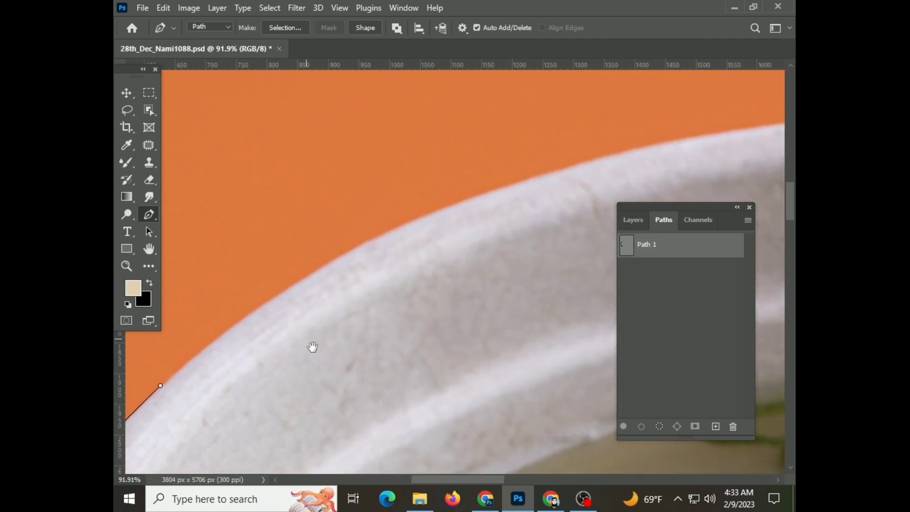
{"action": "left_click_drag", "start_coordinate": [411, 234], "coordinate": [476, 205]}
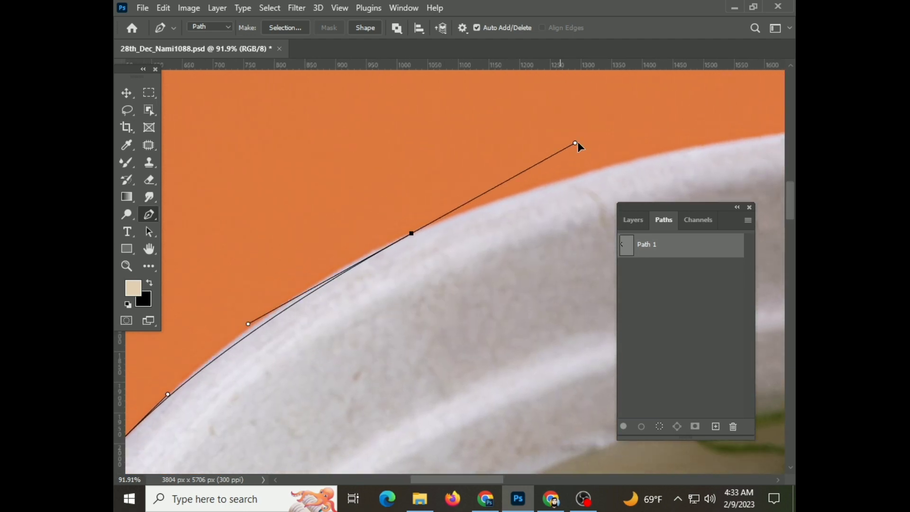
{"action": "scroll", "coordinate": [498, 213], "scroll_direction": "up", "scroll_amount": 5}
{"action": "scroll", "coordinate": [497, 213], "scroll_direction": "right", "scroll_amount": 8}
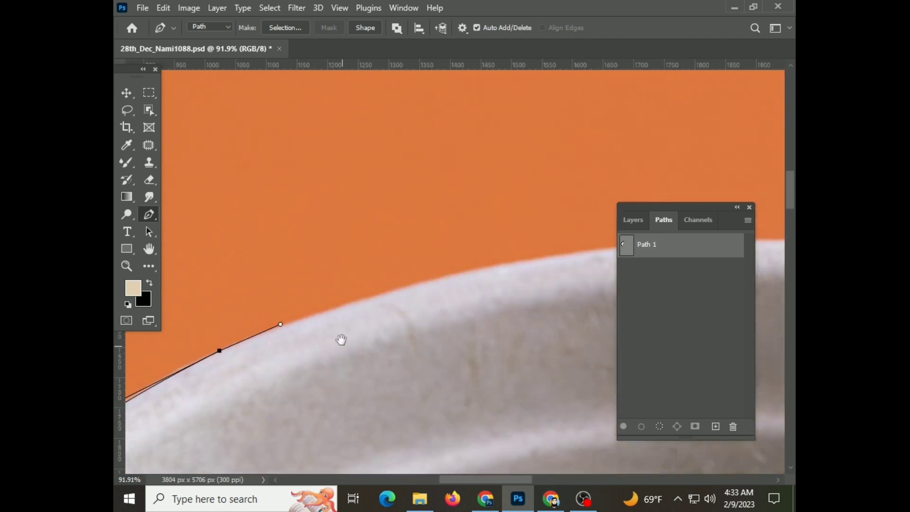
{"action": "mouse_move", "coordinate": [525, 274]}
{"action": "left_mouse_down"}
{"action": "mouse_move", "coordinate": [723, 244]}
{"action": "mouse_move", "coordinate": [585, 267]}
{"action": "left_mouse_up"}
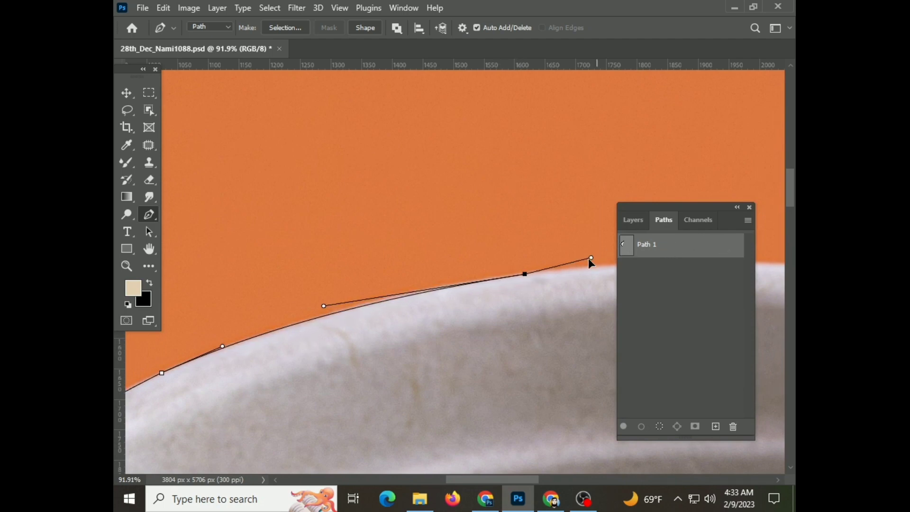
{"action": "left_click_drag", "start_coordinate": [556, 343], "coordinate": [246, 341]}
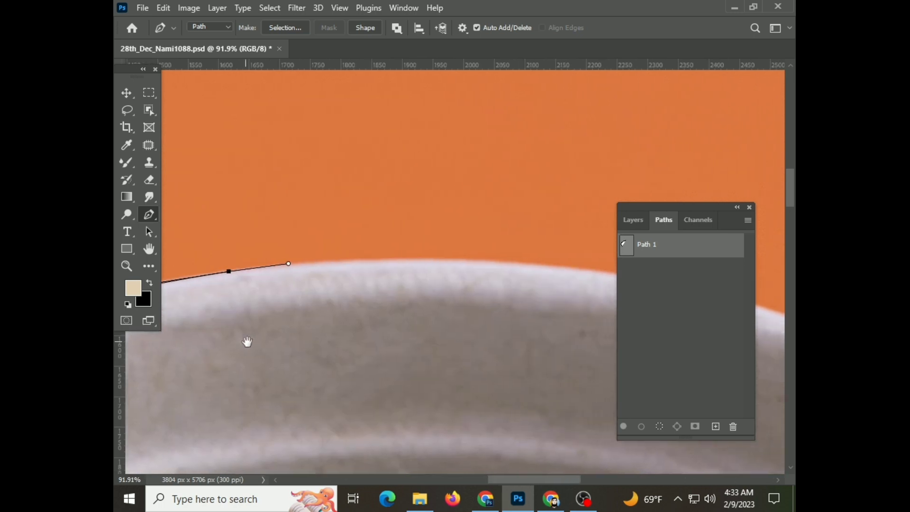
{"action": "scroll", "coordinate": [247, 342], "scroll_direction": "down", "scroll_amount": 1}
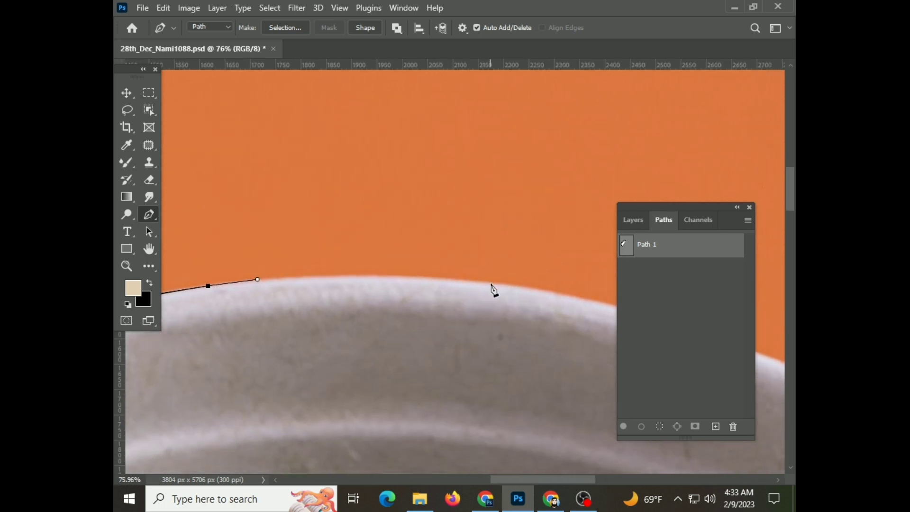
{"action": "left_click_drag", "start_coordinate": [491, 283], "coordinate": [553, 293]}
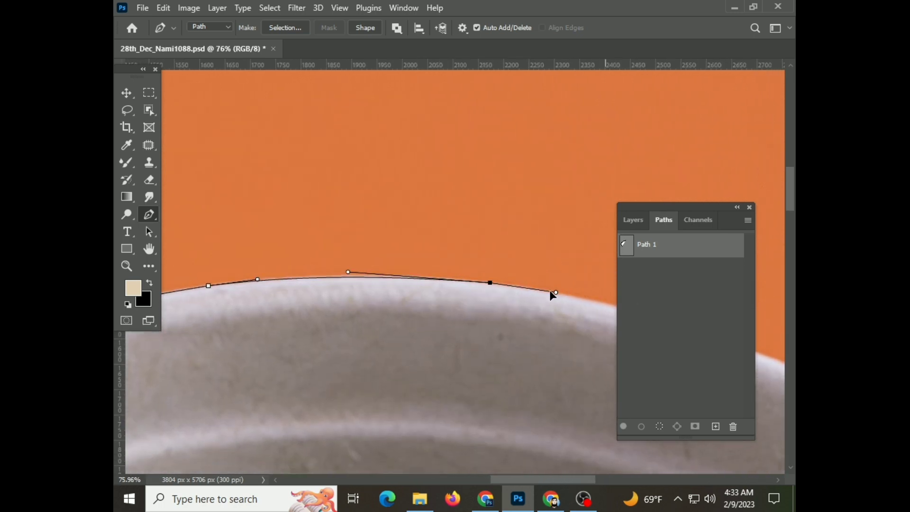
{"action": "scroll", "coordinate": [527, 332], "scroll_direction": "down", "scroll_amount": 1}
{"action": "left_click_drag", "start_coordinate": [528, 349], "coordinate": [388, 266]}
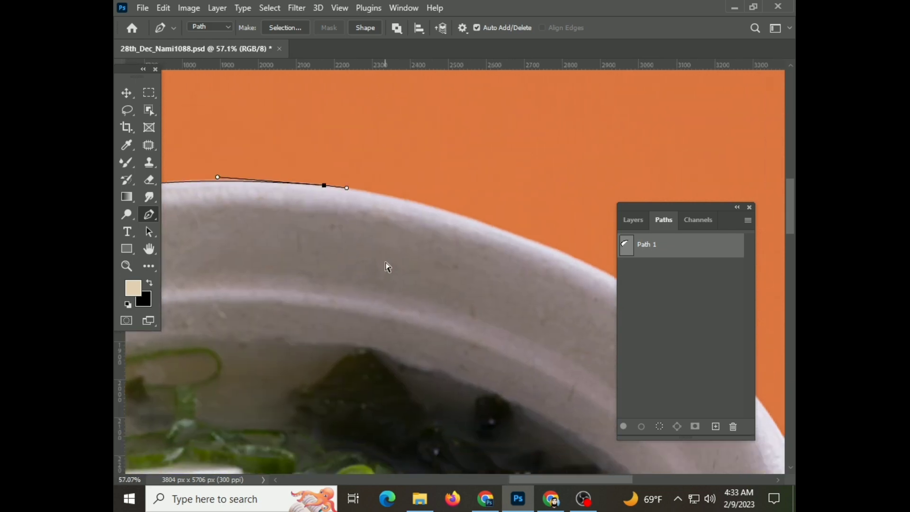
{"action": "key", "text": "ctrl+s"}
- Hide the panels and add curved anchors down the rim's right side
{"action": "key", "text": "Tab"}
{"action": "scroll", "coordinate": [425, 248], "scroll_direction": "down", "scroll_amount": 2}
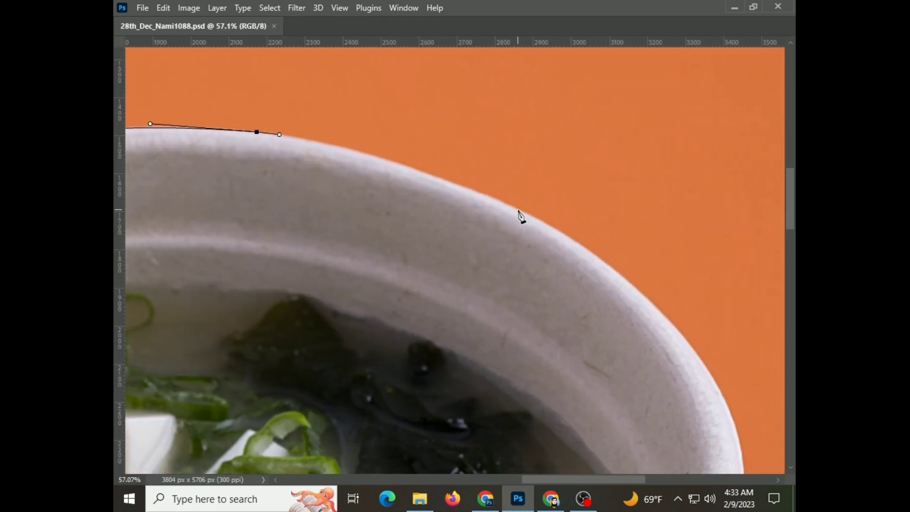
{"action": "mouse_move", "coordinate": [518, 209]}
{"action": "left_mouse_down"}
{"action": "mouse_move", "coordinate": [592, 247]}
{"action": "mouse_move", "coordinate": [562, 232]}
{"action": "left_mouse_up"}
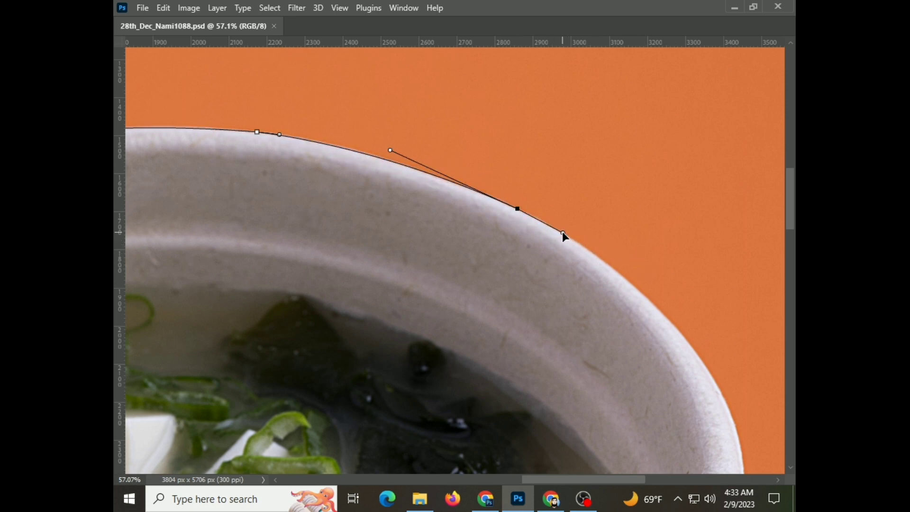
{"action": "scroll", "coordinate": [562, 232], "scroll_direction": "down", "scroll_amount": 2}
{"action": "scroll", "coordinate": [566, 247], "scroll_direction": "down", "scroll_amount": 1}
{"action": "scroll", "coordinate": [552, 290], "scroll_direction": "up", "scroll_amount": 2}
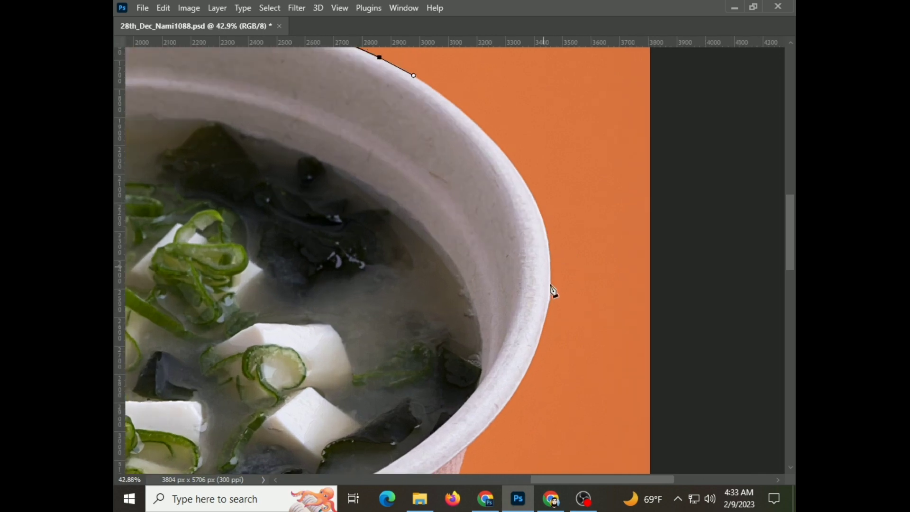
{"action": "scroll", "coordinate": [551, 289], "scroll_direction": "up", "scroll_amount": 1}
{"action": "mouse_move", "coordinate": [549, 279]}
{"action": "left_mouse_down"}
{"action": "mouse_move", "coordinate": [566, 384]}
{"action": "mouse_move", "coordinate": [559, 347]}
{"action": "left_mouse_up"}
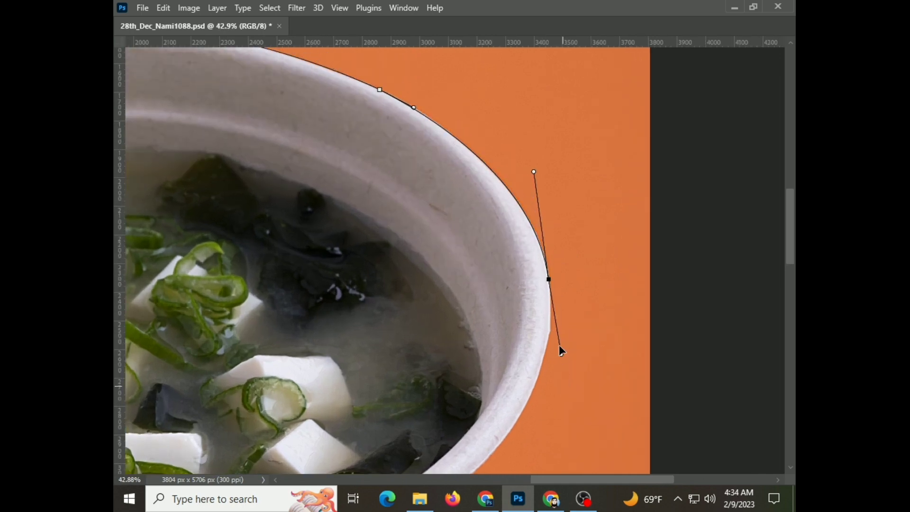
{"action": "scroll", "coordinate": [551, 311], "scroll_direction": "down", "scroll_amount": 3}
{"action": "scroll", "coordinate": [469, 349], "scroll_direction": "up", "scroll_amount": 2}
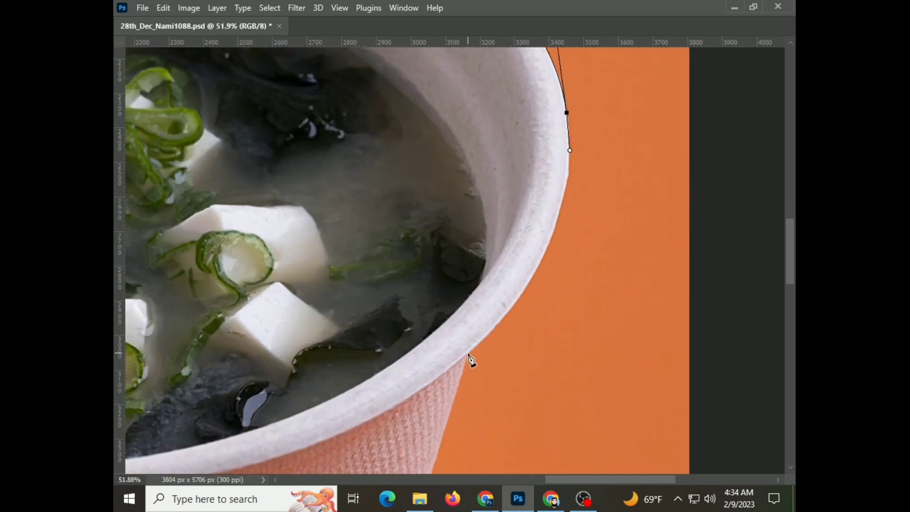
{"action": "left_click_drag", "start_coordinate": [468, 354], "coordinate": [344, 473]}
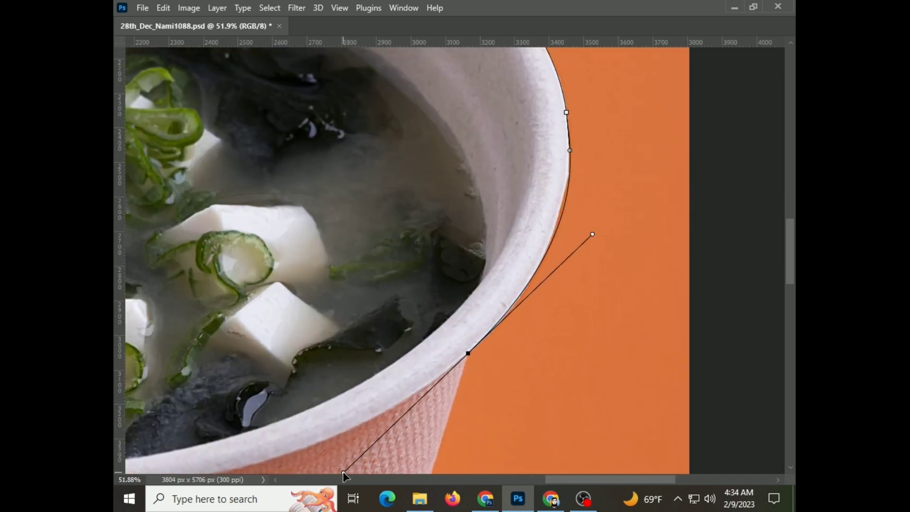
- Replace the misplaced point with smooth anchors where the right rim meets the outer wall
{"action": "key", "text": "ctrl+z"}
{"action": "scroll", "coordinate": [502, 315], "scroll_direction": "up", "scroll_amount": 1}
{"action": "scroll", "coordinate": [524, 325], "scroll_direction": "up", "scroll_amount": 1}
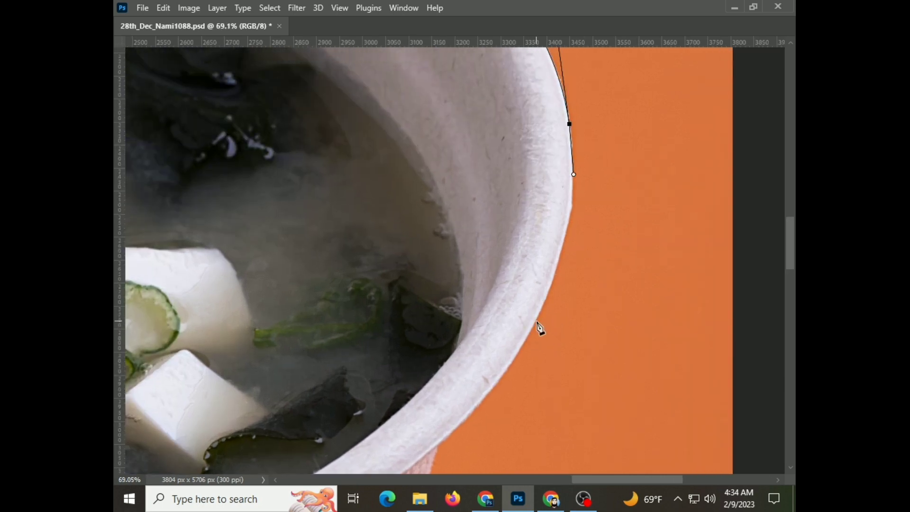
{"action": "left_click_drag", "start_coordinate": [535, 321], "coordinate": [495, 396]}
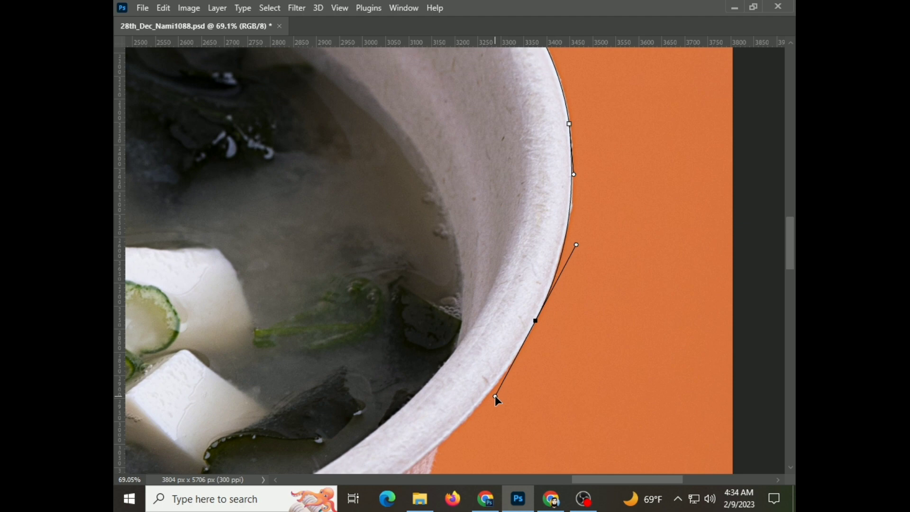
{"action": "scroll", "coordinate": [516, 356], "scroll_direction": "up", "scroll_amount": 1}
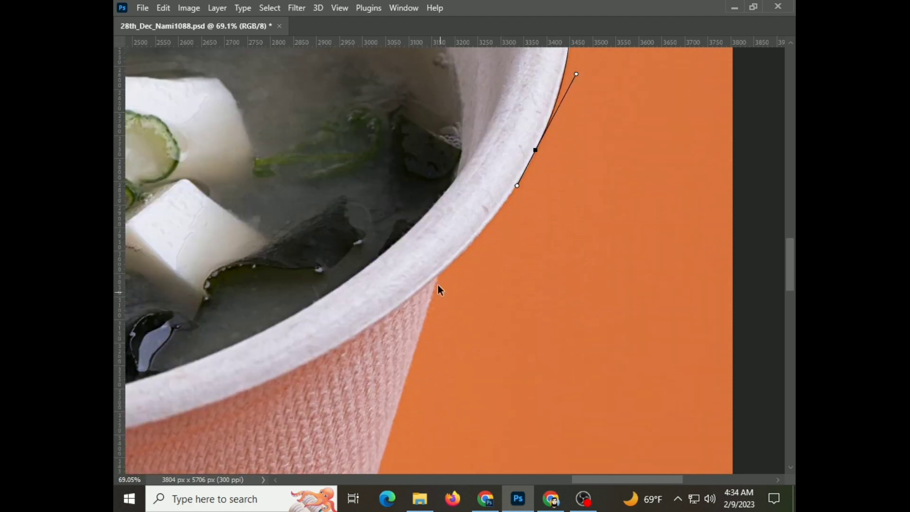
{"action": "mouse_move", "coordinate": [439, 272]}
{"action": "left_mouse_down"}
{"action": "mouse_move", "coordinate": [423, 286]}
{"action": "mouse_move", "coordinate": [420, 328]}
{"action": "left_mouse_up"}
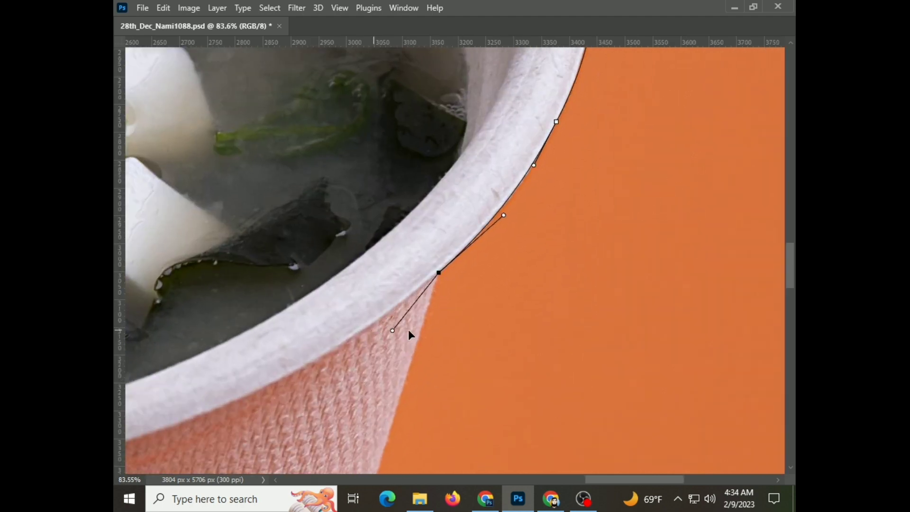
{"action": "scroll", "coordinate": [420, 328], "scroll_direction": "up", "scroll_amount": 1}
{"action": "scroll", "coordinate": [437, 277], "scroll_direction": "up", "scroll_amount": 2}
{"action": "mouse_move", "coordinate": [436, 275]}
{"action": "left_mouse_down"}
{"action": "mouse_move", "coordinate": [348, 353]}
{"action": "mouse_move", "coordinate": [420, 334]}
{"action": "left_mouse_up"}
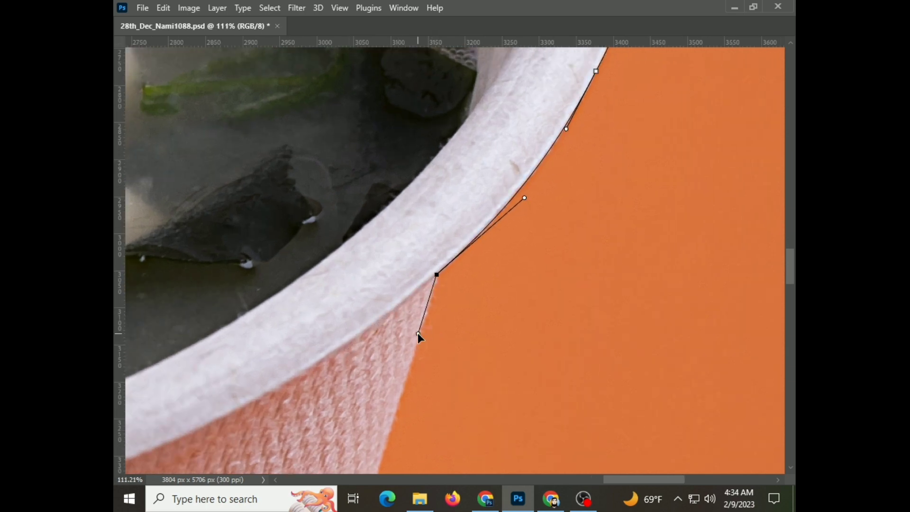
{"action": "scroll", "coordinate": [419, 336], "scroll_direction": "down", "scroll_amount": 3}
{"action": "scroll", "coordinate": [429, 332], "scroll_direction": "down", "scroll_amount": 3}
{"action": "scroll", "coordinate": [333, 346], "scroll_direction": "down", "scroll_amount": 1}
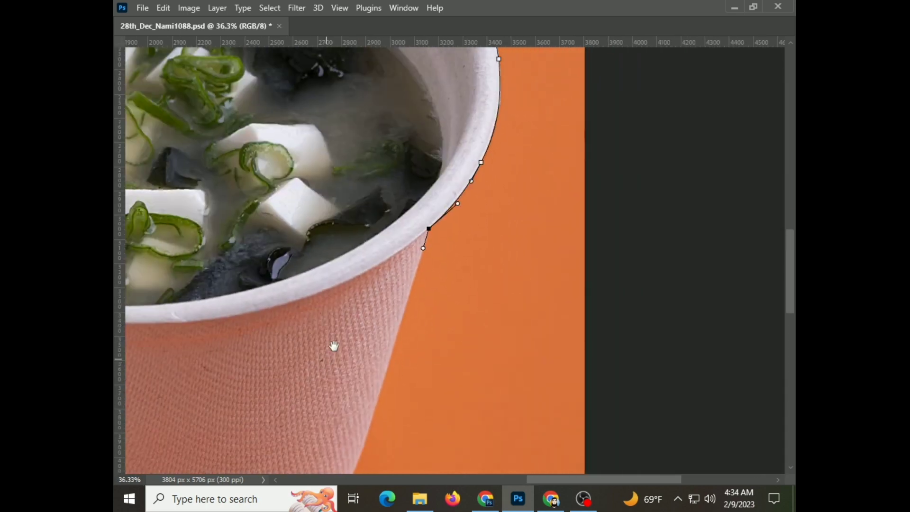
{"action": "scroll", "coordinate": [398, 256], "scroll_direction": "down", "scroll_amount": 2}
{"action": "scroll", "coordinate": [419, 289], "scroll_direction": "up", "scroll_amount": 1}
{"action": "scroll", "coordinate": [422, 327], "scroll_direction": "up", "scroll_amount": 3}
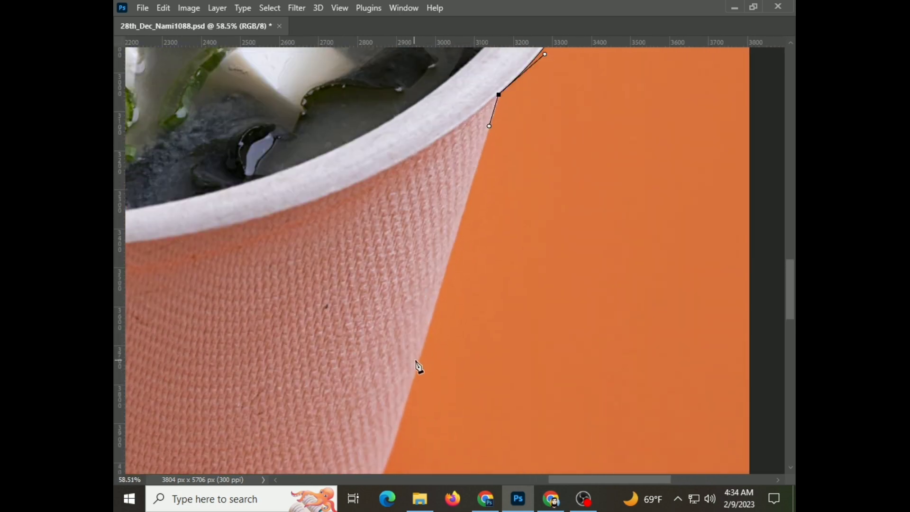
- Trace anchors down the cup wall, around its lower corner and along the base
{"action": "left_click", "coordinate": [418, 360]}
{"action": "scroll", "coordinate": [419, 363], "scroll_direction": "down", "scroll_amount": 1}
{"action": "scroll", "coordinate": [407, 356], "scroll_direction": "down", "scroll_amount": 3}
{"action": "key", "text": "ctrl+z"}
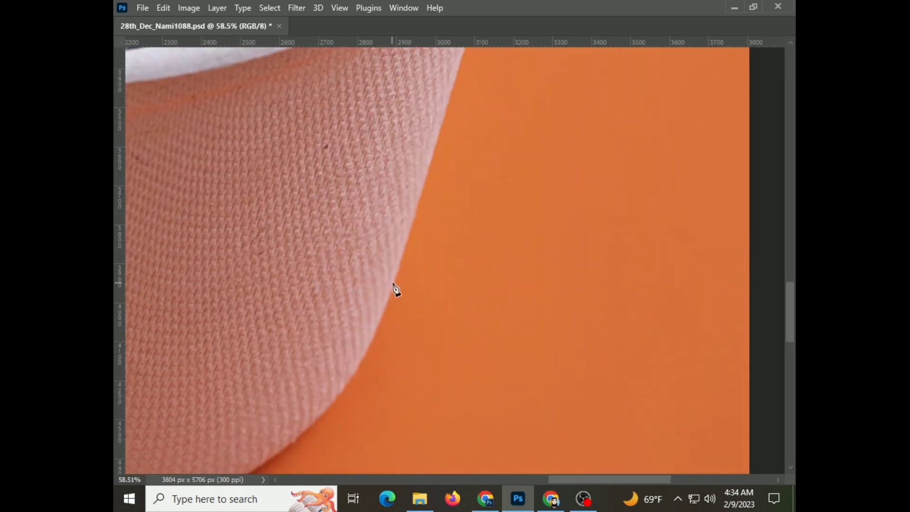
{"action": "left_click", "coordinate": [393, 282]}
{"action": "scroll", "coordinate": [385, 304], "scroll_direction": "down", "scroll_amount": 1}
{"action": "left_click_drag", "start_coordinate": [311, 341], "coordinate": [441, 270]}
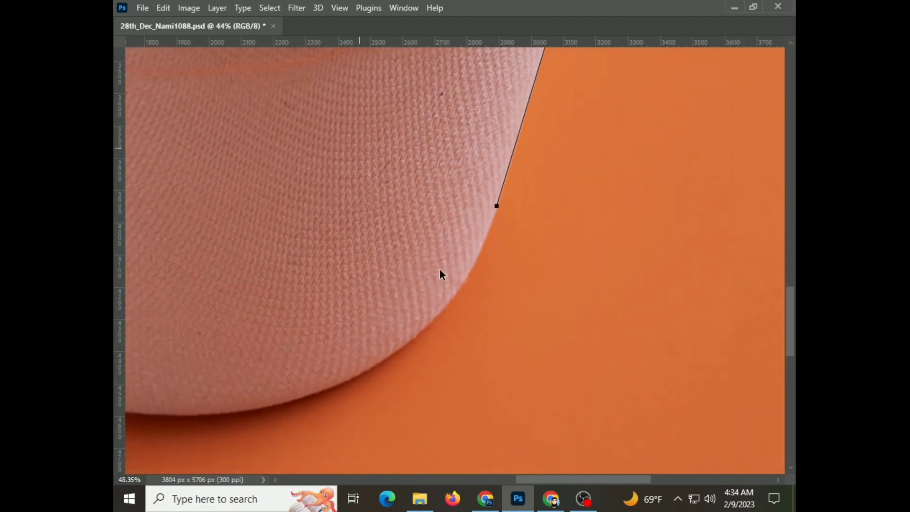
{"action": "mouse_move", "coordinate": [438, 322]}
{"action": "left_mouse_down"}
{"action": "mouse_move", "coordinate": [388, 372]}
{"action": "mouse_move", "coordinate": [623, 272]}
{"action": "left_mouse_up"}
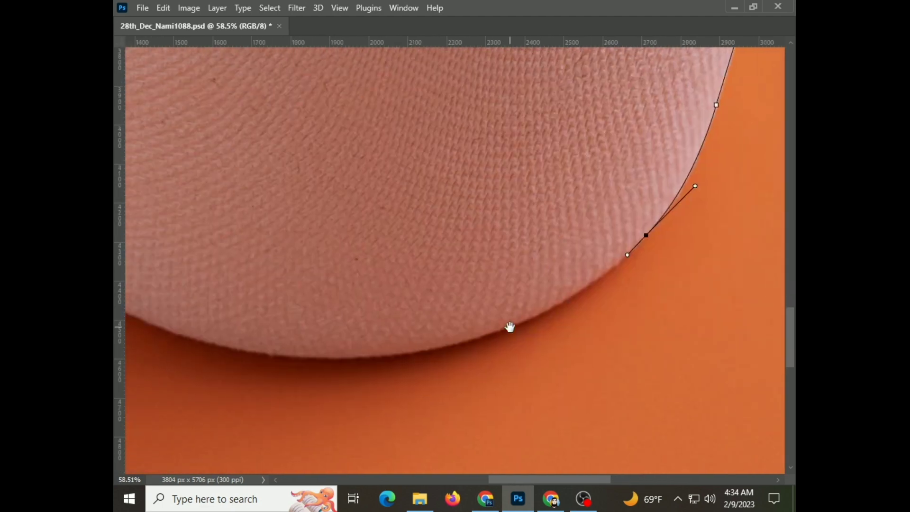
{"action": "mouse_move", "coordinate": [469, 340]}
{"action": "left_mouse_down"}
{"action": "mouse_move", "coordinate": [359, 371]}
{"action": "mouse_move", "coordinate": [433, 349]}
{"action": "left_mouse_up"}
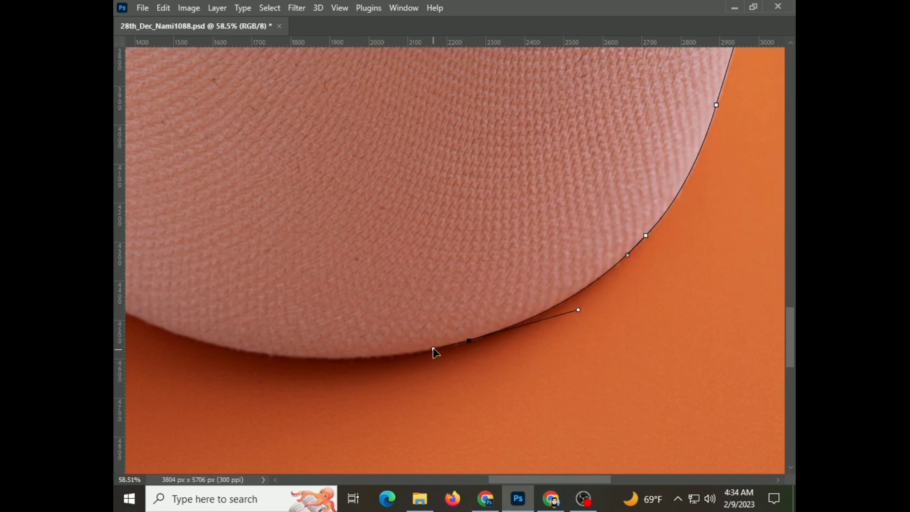
{"action": "left_click_drag", "start_coordinate": [268, 378], "coordinate": [498, 409]}
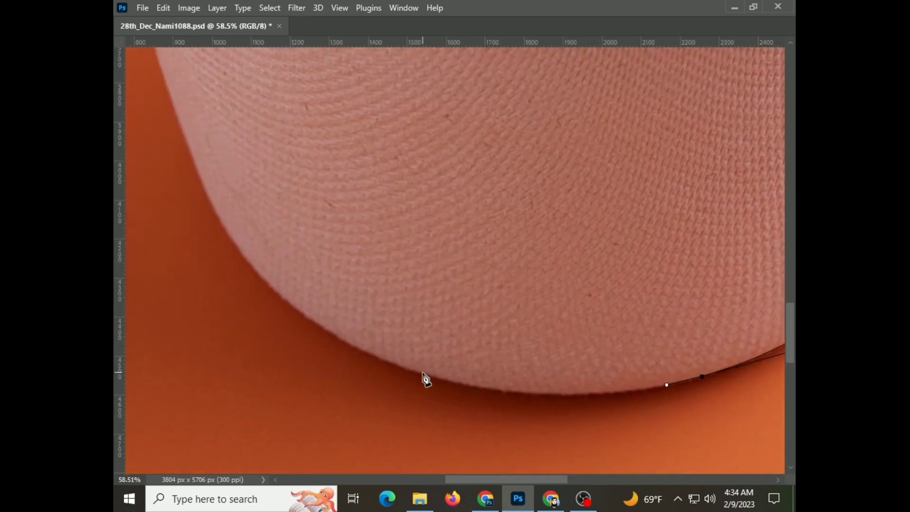
{"action": "mouse_move", "coordinate": [421, 373]}
{"action": "left_mouse_down"}
{"action": "mouse_move", "coordinate": [275, 328]}
{"action": "mouse_move", "coordinate": [314, 353]}
{"action": "mouse_move", "coordinate": [391, 365]}
{"action": "left_mouse_up"}
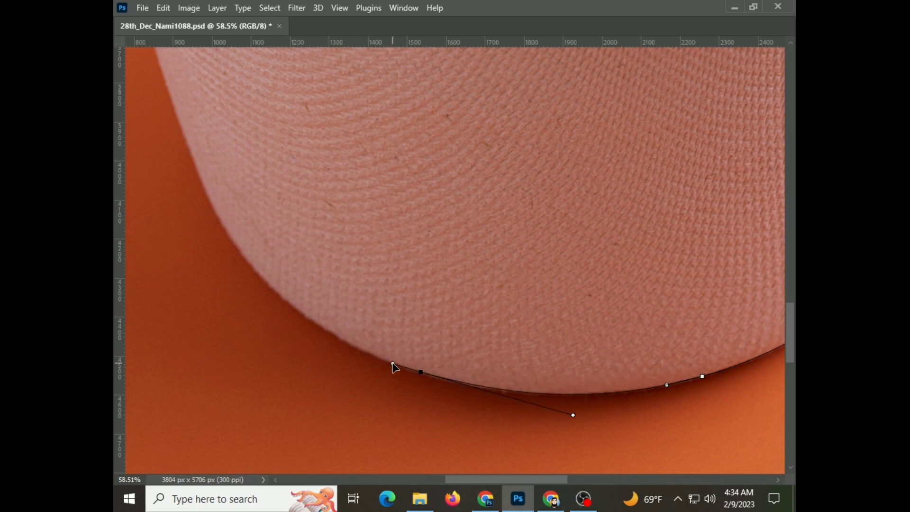
- Trace up the cup's left wall, close the path at its start point, and save
{"action": "mouse_move", "coordinate": [251, 269]}
{"action": "left_mouse_down"}
{"action": "mouse_move", "coordinate": [383, 330]}
{"action": "mouse_move", "coordinate": [301, 223]}
{"action": "mouse_move", "coordinate": [341, 270]}
{"action": "left_mouse_up"}
{"action": "key", "text": "ctrl+z"}
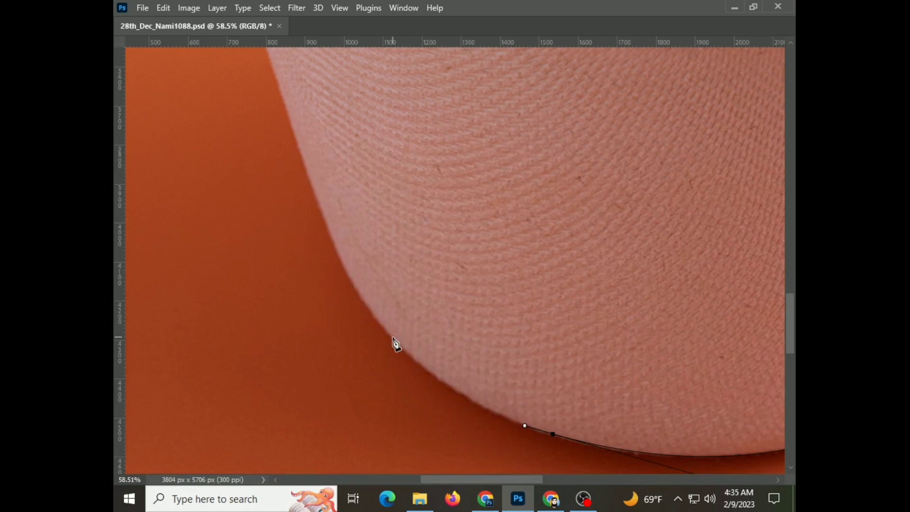
{"action": "left_click_drag", "start_coordinate": [393, 338], "coordinate": [337, 277]}
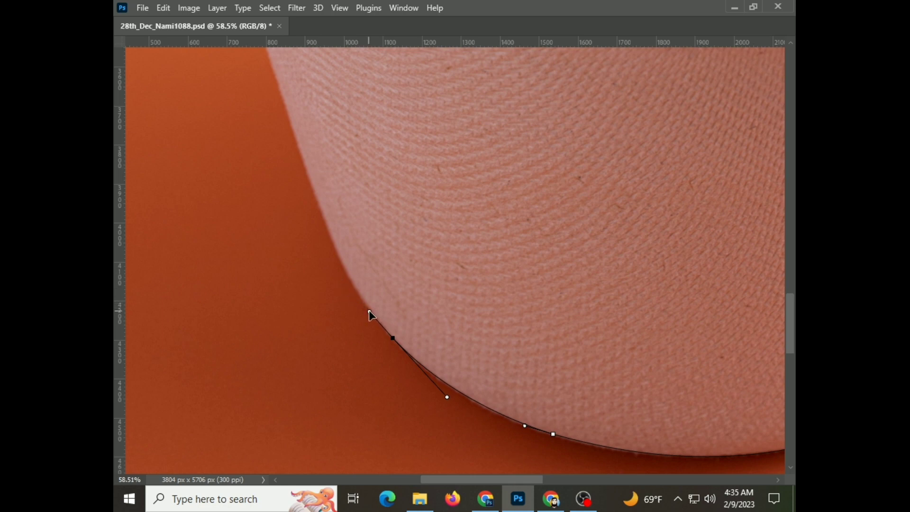
{"action": "scroll", "coordinate": [371, 315], "scroll_direction": "up", "scroll_amount": 3}
{"action": "left_click_drag", "start_coordinate": [321, 284], "coordinate": [292, 201]}
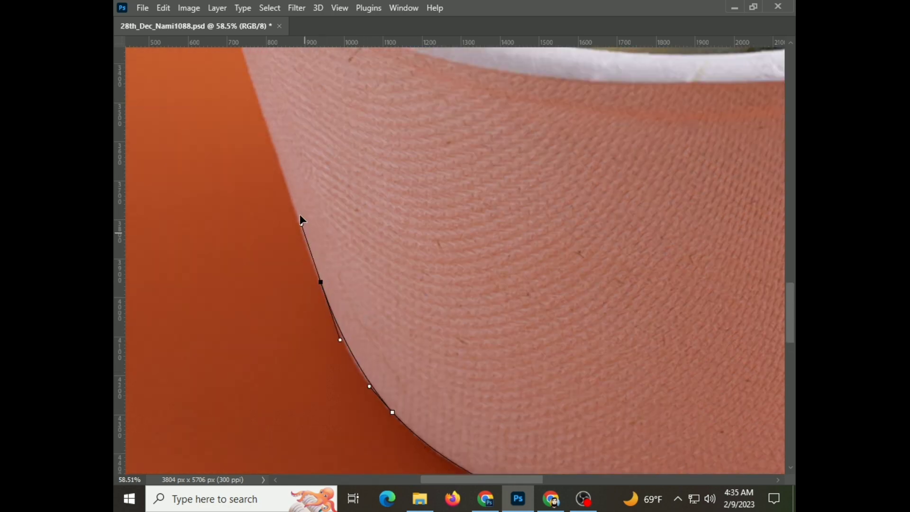
{"action": "scroll", "coordinate": [356, 227], "scroll_direction": "down", "scroll_amount": 2}
{"action": "left_click_drag", "start_coordinate": [363, 199], "coordinate": [391, 234]}
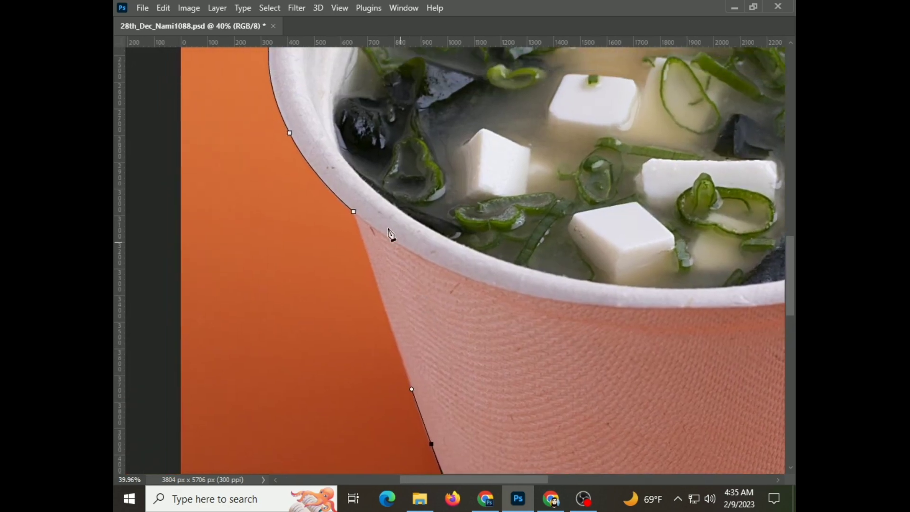
{"action": "left_click", "coordinate": [354, 212]}
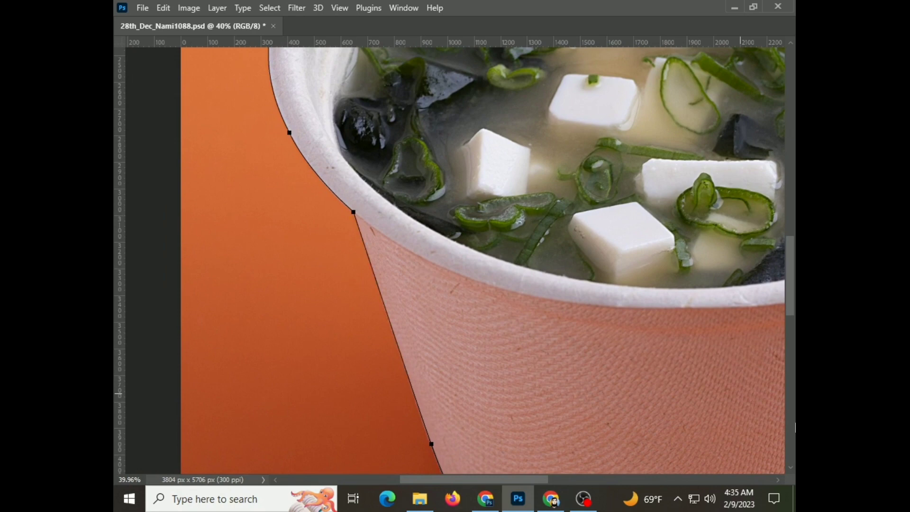
{"action": "key", "text": "ctrl+s"}
{"action": "key", "text": "ctrl+0"}
{"action": "key", "text": "Tab"}
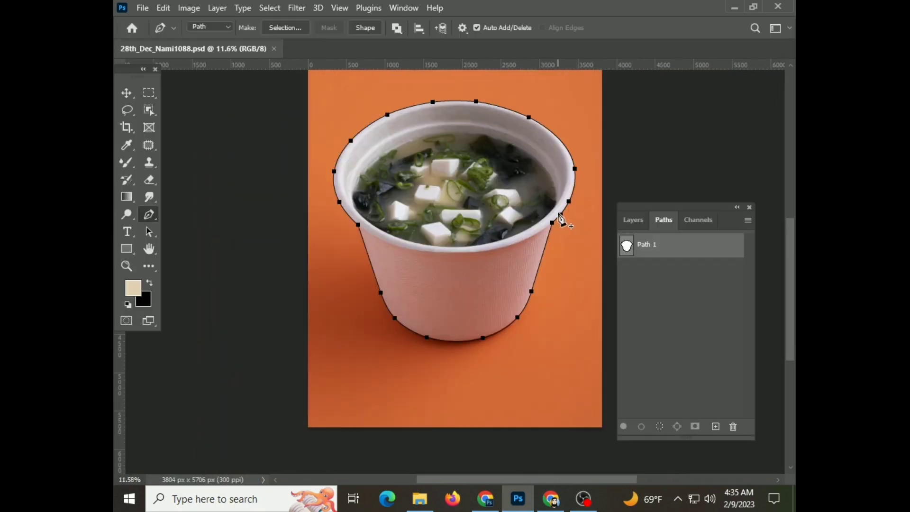
- Make a selection from Path 1 with a Feather Radius of 0
{"action": "left_click", "coordinate": [660, 250]}
{"action": "right_click", "coordinate": [471, 299]}
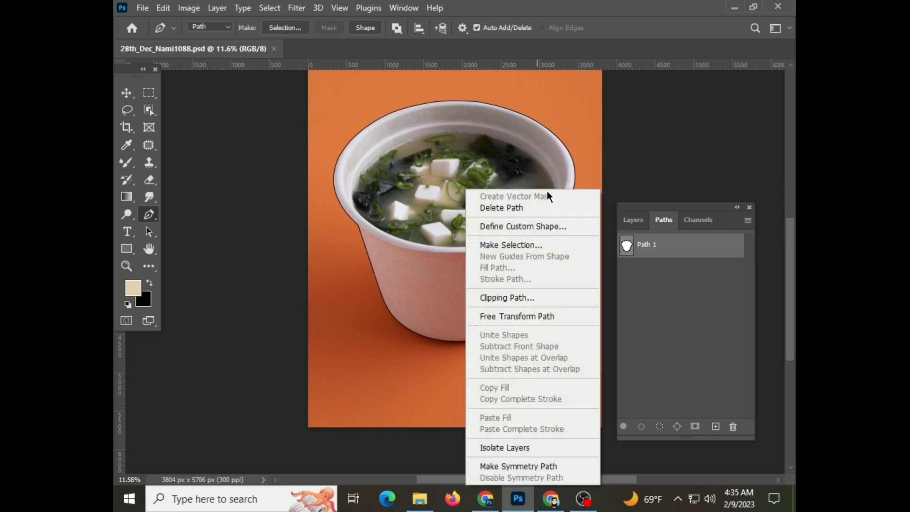
{"action": "left_click", "coordinate": [499, 246]}
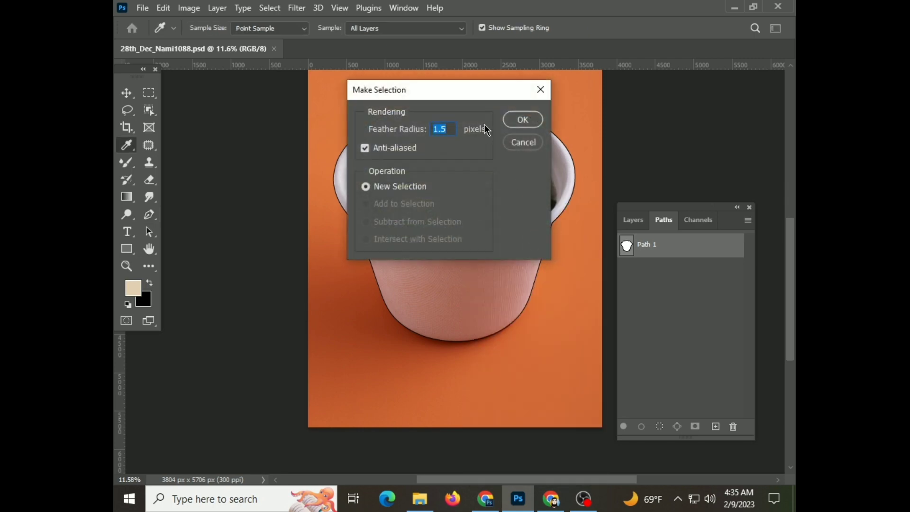
{"action": "type", "text": "0.8"}
{"action": "key", "text": "Return"}
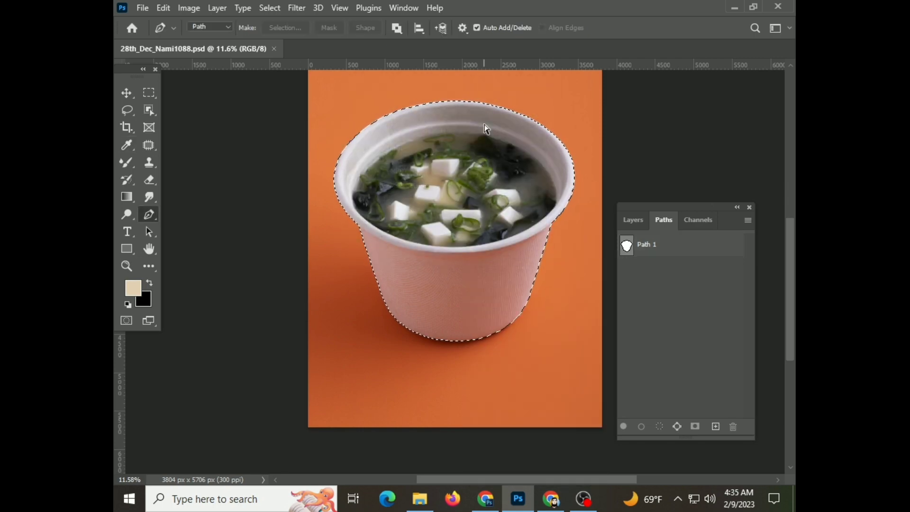
- Make Layer 0 the active layer and load Path 1 as a selection again
{"action": "left_click", "coordinate": [632, 220]}
{"action": "left_click", "coordinate": [681, 309]}
{"action": "left_click", "coordinate": [663, 220]}
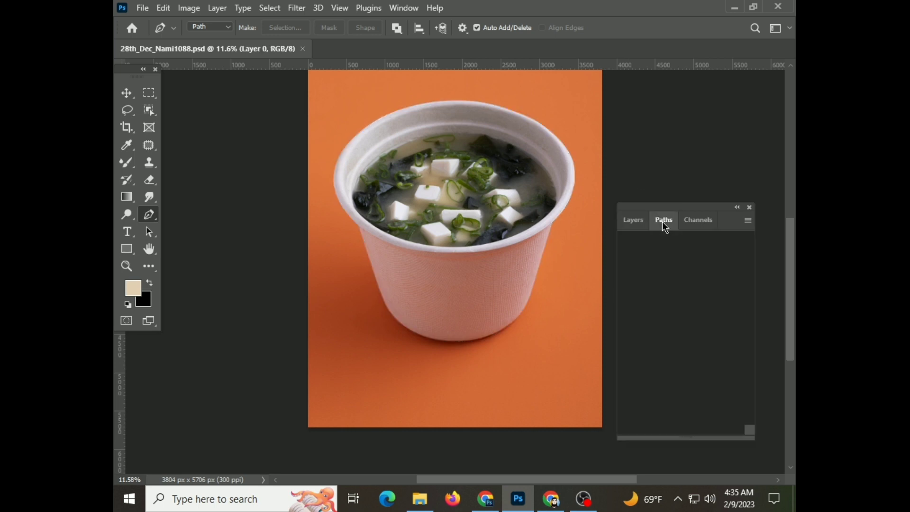
{"action": "double_click", "coordinate": [670, 245]}
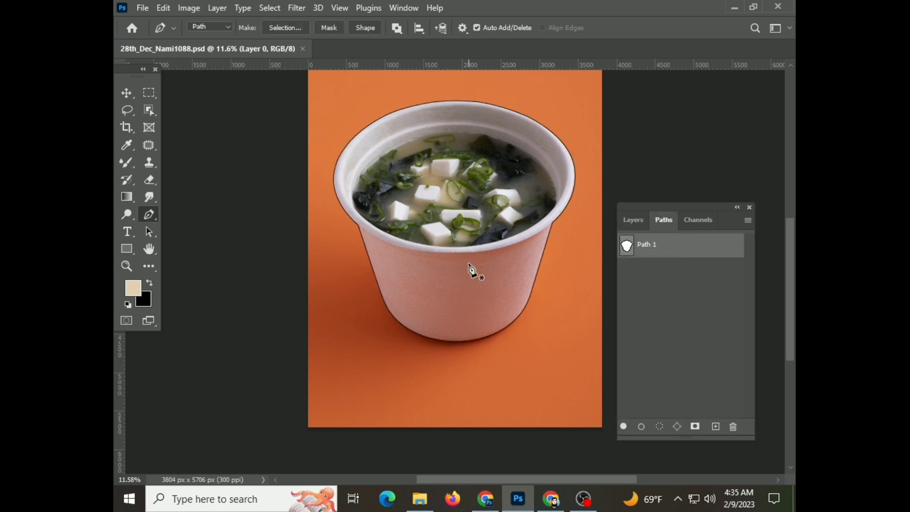
{"action": "left_click", "coordinate": [650, 246]}
{"action": "right_click", "coordinate": [461, 263]}
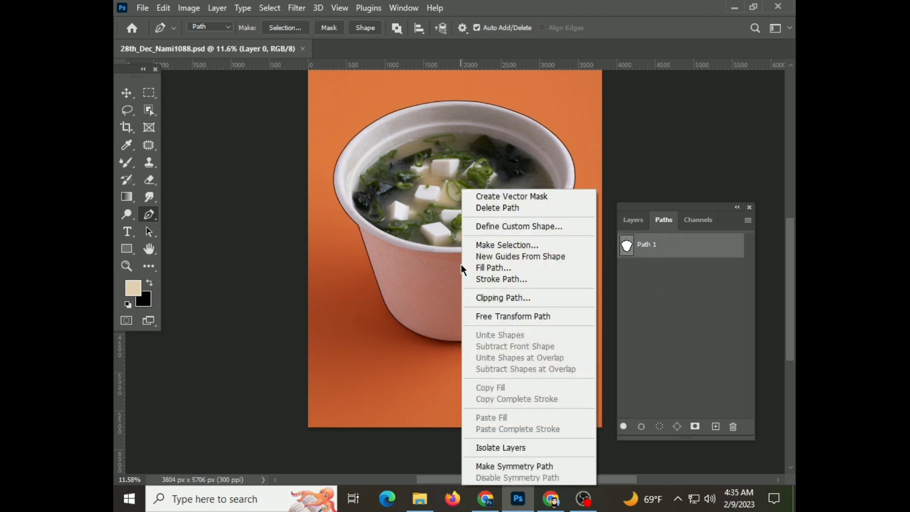
{"action": "left_click", "coordinate": [522, 247]}
{"action": "key", "text": "Return"}
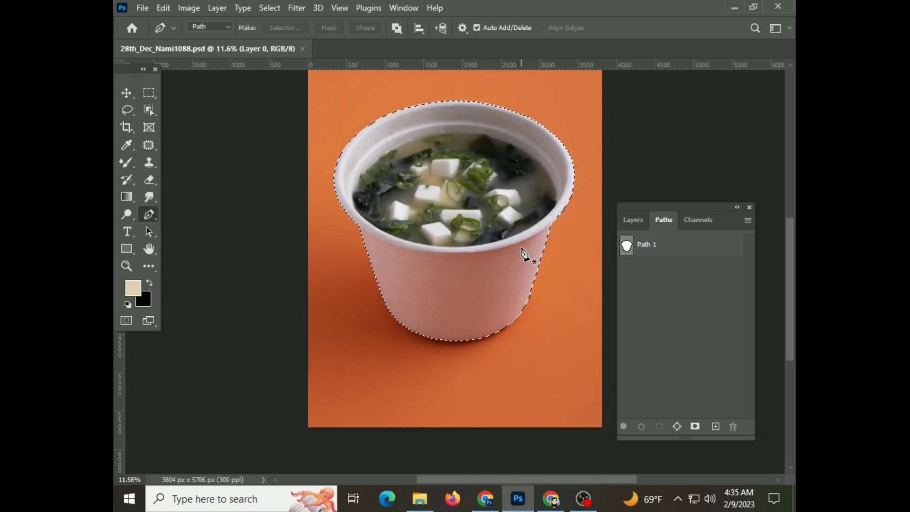
{"action": "left_click", "coordinate": [633, 219]}
- Copy the selected cup to Layer 1 and hide the original Layer 0
{"action": "key", "text": "ctrl+j"}
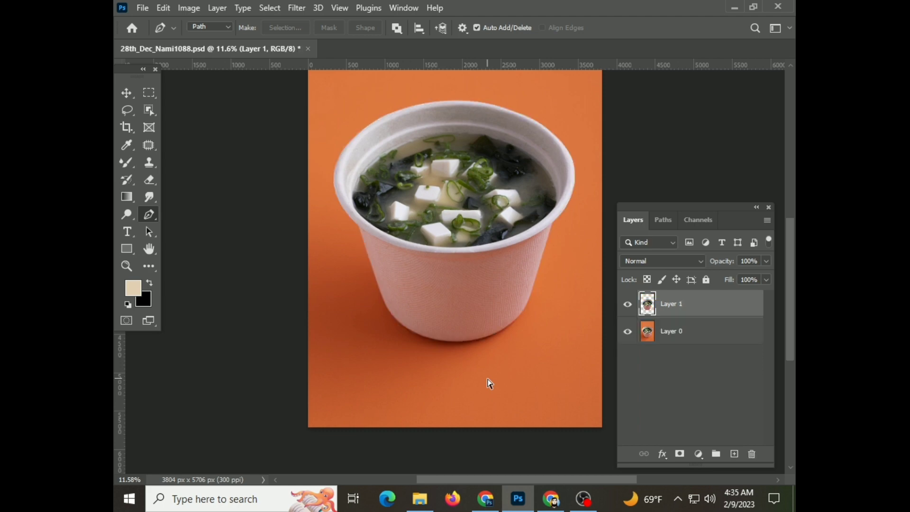
{"action": "left_click", "coordinate": [628, 331]}
{"action": "left_click", "coordinate": [697, 334]}
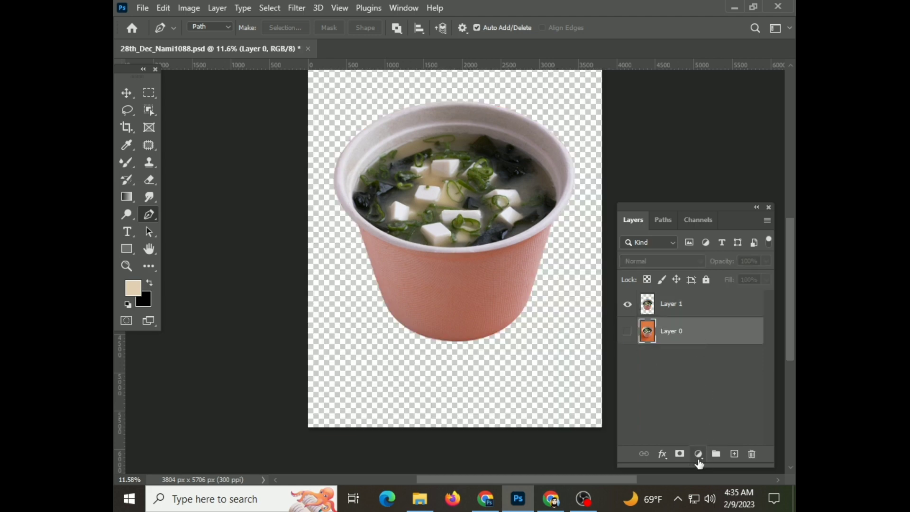
- Add a white #ffffff Solid Color fill layer, then reselect the cup layer
{"action": "left_click", "coordinate": [698, 453]}
{"action": "left_click", "coordinate": [728, 229]}
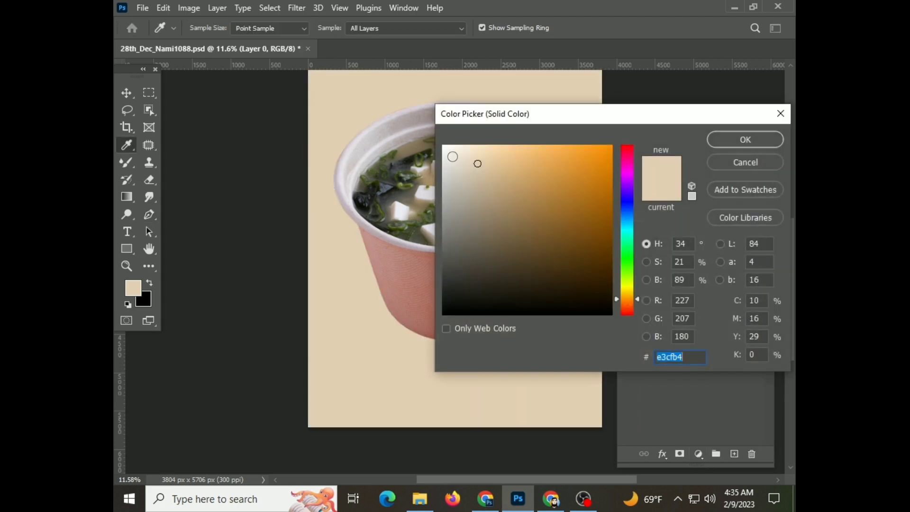
{"action": "left_click_drag", "start_coordinate": [450, 154], "coordinate": [429, 139]}
{"action": "key", "text": "p"}
{"action": "left_click", "coordinate": [745, 139]}
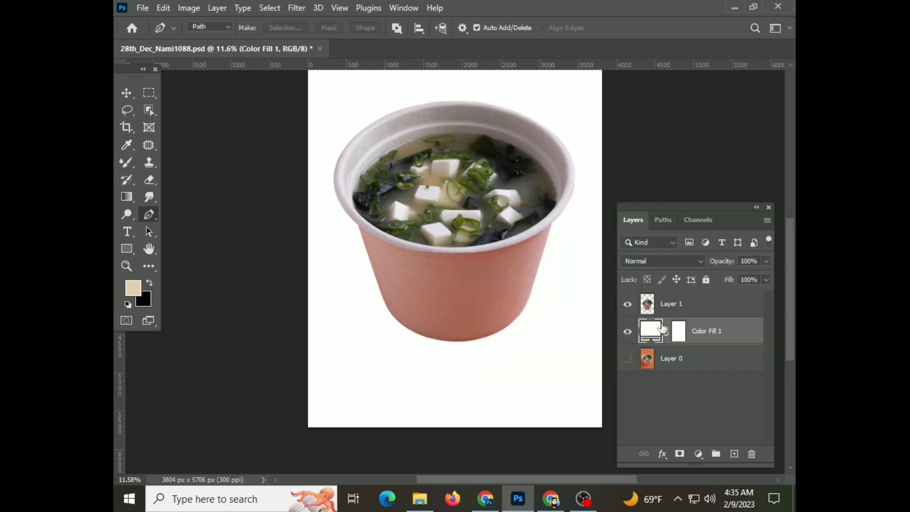
{"action": "left_click", "coordinate": [678, 309]}
- Load Layer 1's cup outline as a selection and add a masked Hue/Saturation adjustment
{"action": "left_click", "coordinate": [648, 304], "text": "ctrl"}
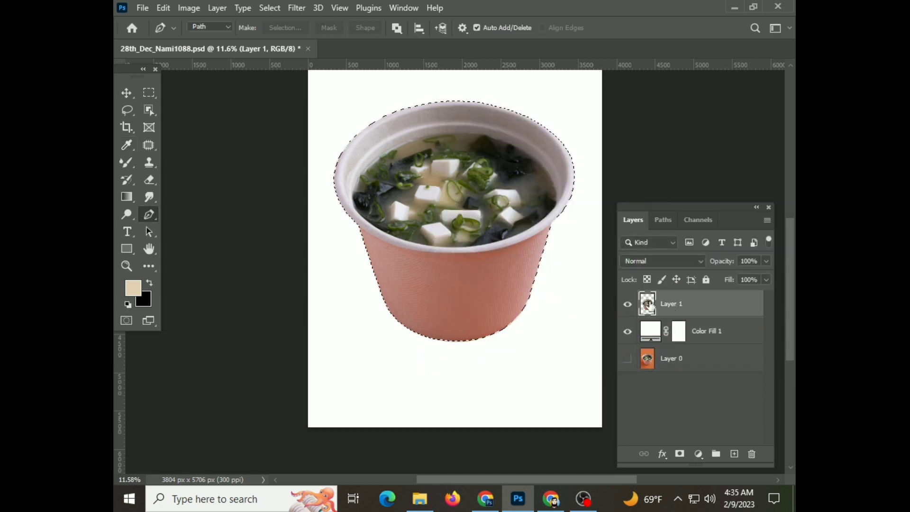
{"action": "left_click", "coordinate": [699, 454]}
{"action": "scroll", "coordinate": [539, 255], "scroll_direction": "up", "scroll_amount": 3}
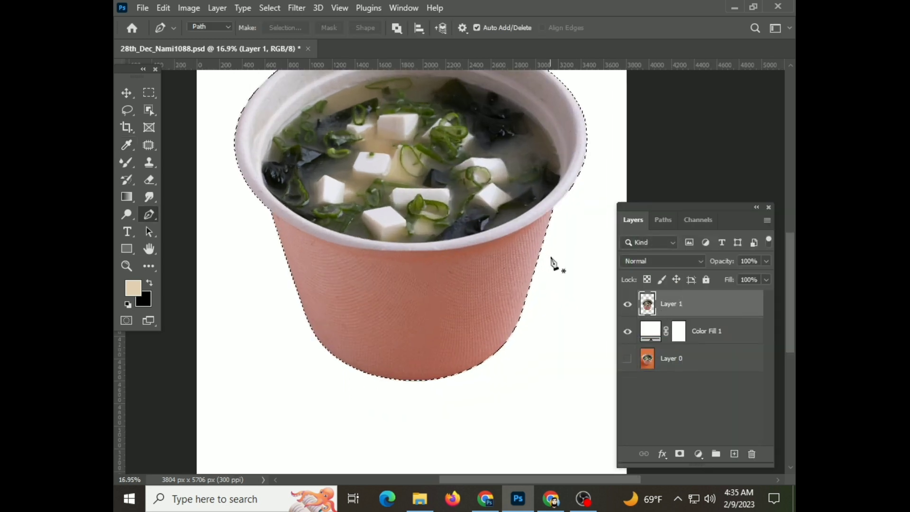
{"action": "left_click", "coordinate": [699, 456]}
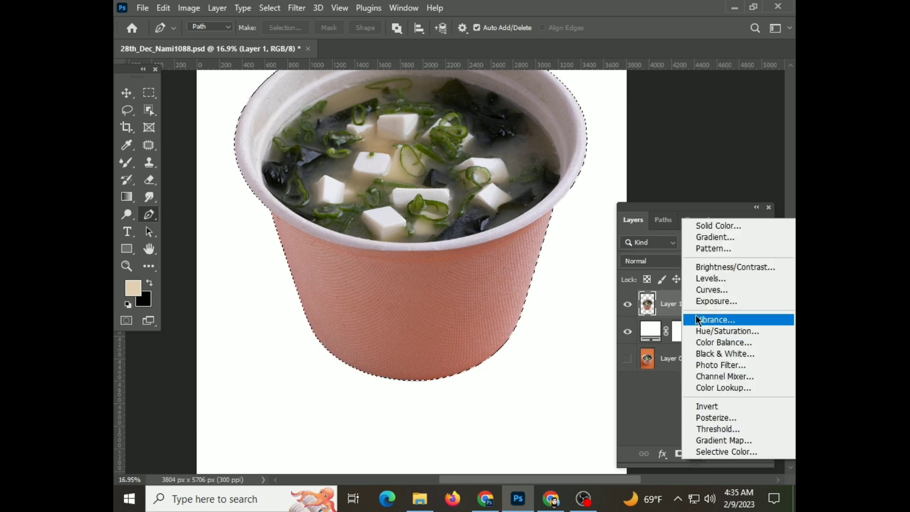
{"action": "left_click", "coordinate": [732, 329]}
{"action": "left_click", "coordinate": [570, 181]}
{"action": "scroll", "coordinate": [468, 360], "scroll_direction": "up", "scroll_amount": 3}
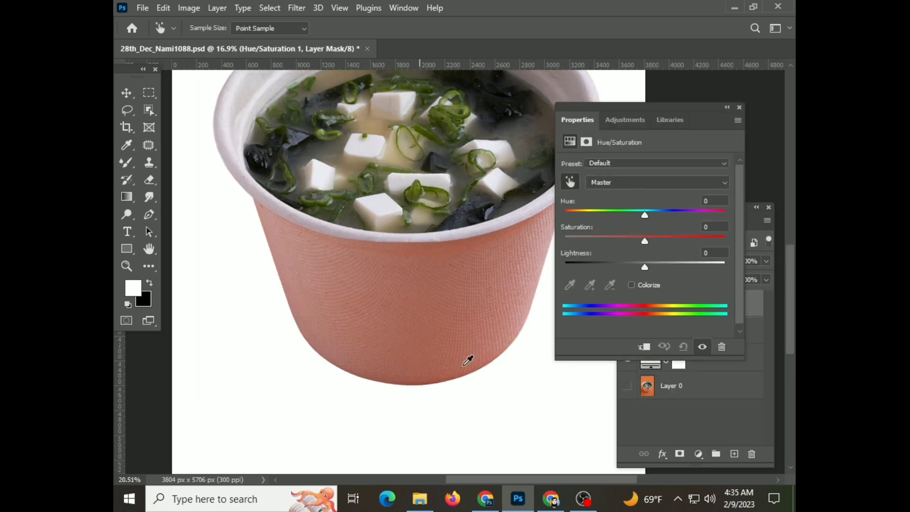
{"action": "scroll", "coordinate": [416, 325], "scroll_direction": "up", "scroll_amount": 2}
{"action": "scroll", "coordinate": [410, 310], "scroll_direction": "up", "scroll_amount": 2}
{"action": "scroll", "coordinate": [409, 320], "scroll_direction": "up", "scroll_amount": 2}
- Set Reds to Saturation -81 and Lightness +63, then toggle the adjustment to compare
{"action": "left_click", "coordinate": [406, 325]}
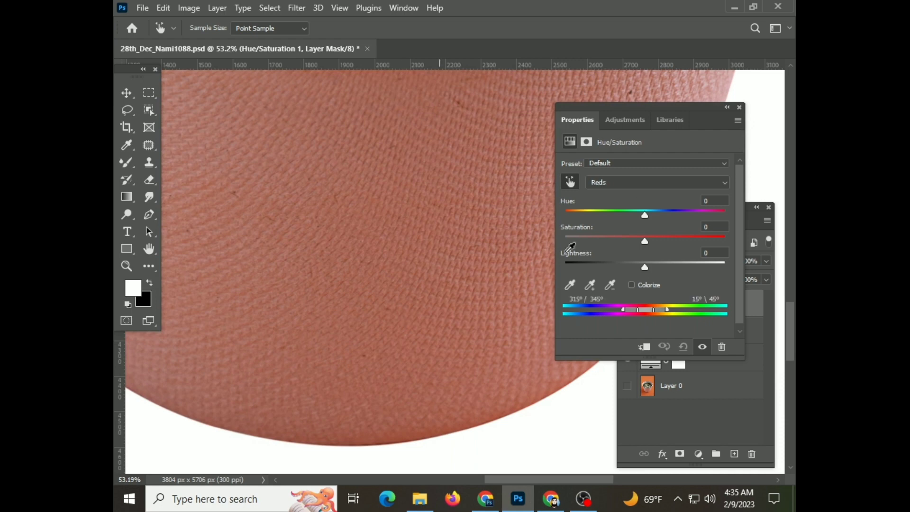
{"action": "left_click_drag", "start_coordinate": [645, 242], "coordinate": [583, 240]}
{"action": "scroll", "coordinate": [427, 254], "scroll_direction": "down", "scroll_amount": 3}
{"action": "scroll", "coordinate": [426, 254], "scroll_direction": "down", "scroll_amount": 3}
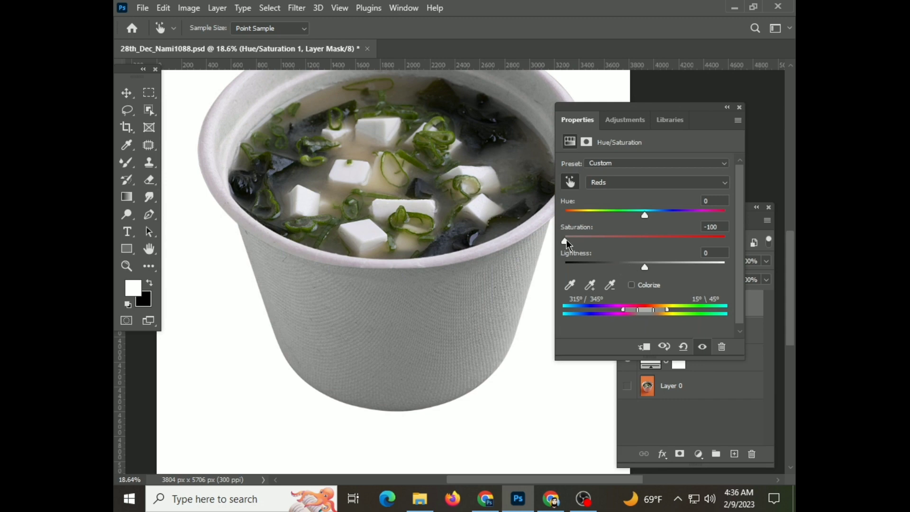
{"action": "mouse_move", "coordinate": [566, 241]}
{"action": "left_mouse_down"}
{"action": "mouse_move", "coordinate": [695, 240]}
{"action": "mouse_move", "coordinate": [580, 240]}
{"action": "left_mouse_up"}
{"action": "left_click_drag", "start_coordinate": [644, 267], "coordinate": [687, 266]}
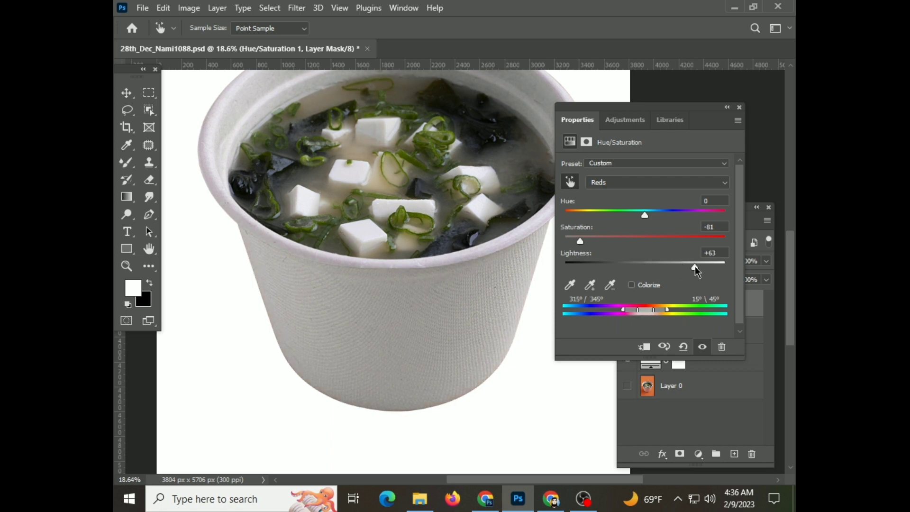
{"action": "scroll", "coordinate": [374, 265], "scroll_direction": "down", "scroll_amount": 2}
{"action": "scroll", "coordinate": [375, 266], "scroll_direction": "down", "scroll_amount": 1}
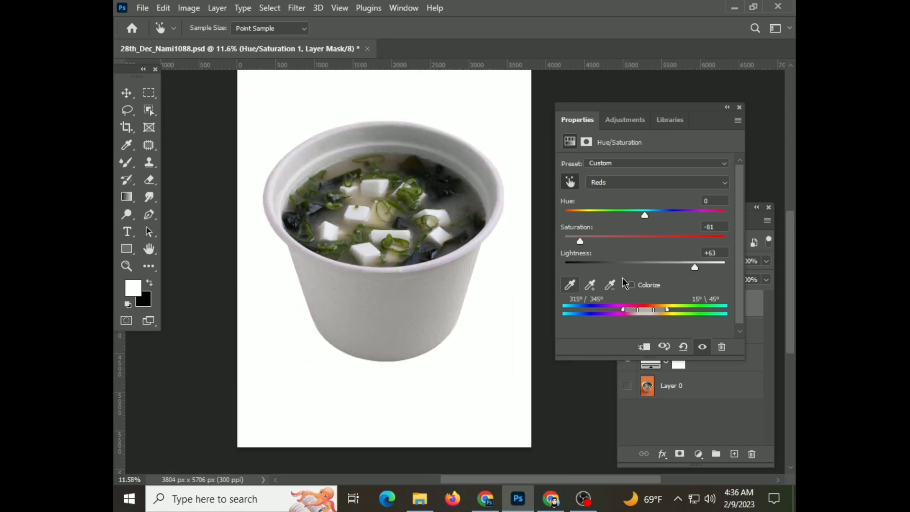
{"action": "left_click", "coordinate": [739, 107]}
{"action": "left_click", "coordinate": [628, 304]}
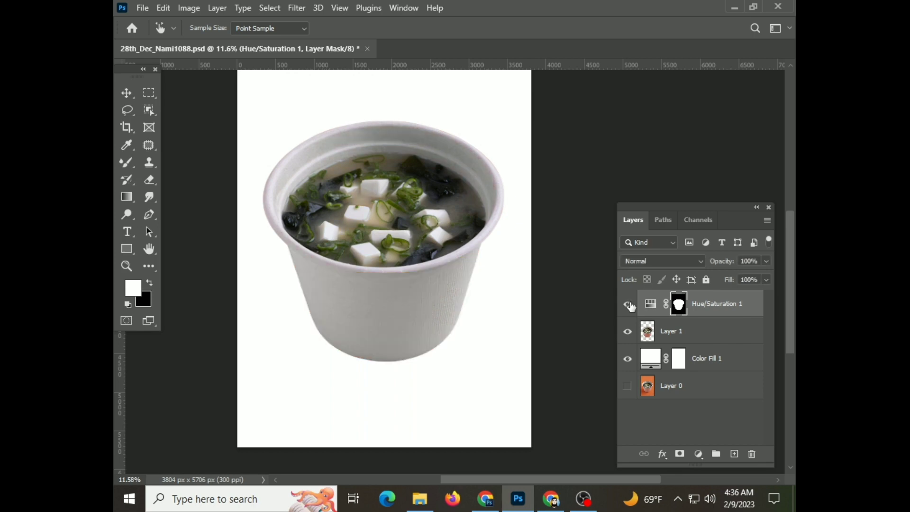
{"action": "left_click", "coordinate": [629, 305]}
{"action": "scroll", "coordinate": [351, 330], "scroll_direction": "down", "scroll_amount": 1}
{"action": "scroll", "coordinate": [375, 330], "scroll_direction": "down", "scroll_amount": 1}
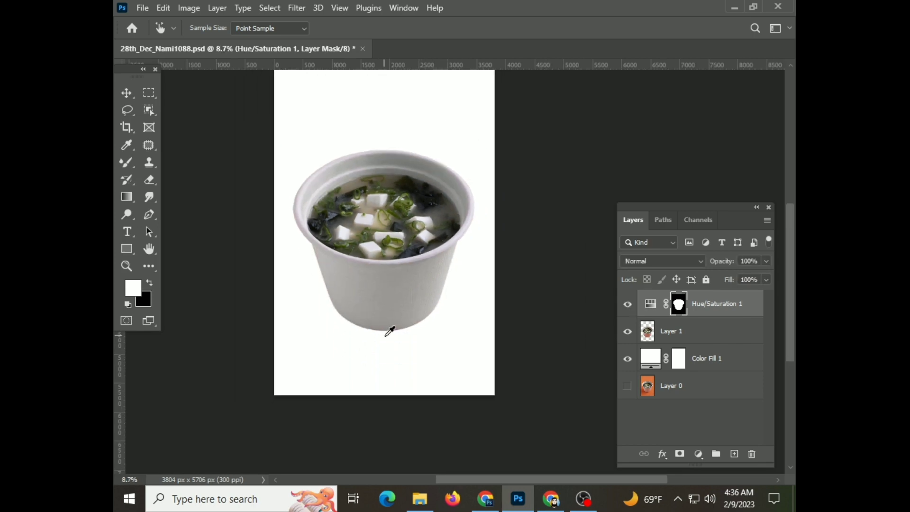
- Save, then show and select Layer 0 with the fill, cup and adjustment layers hidden
{"action": "key", "text": "ctrl+s"}
{"action": "left_click", "coordinate": [627, 386]}
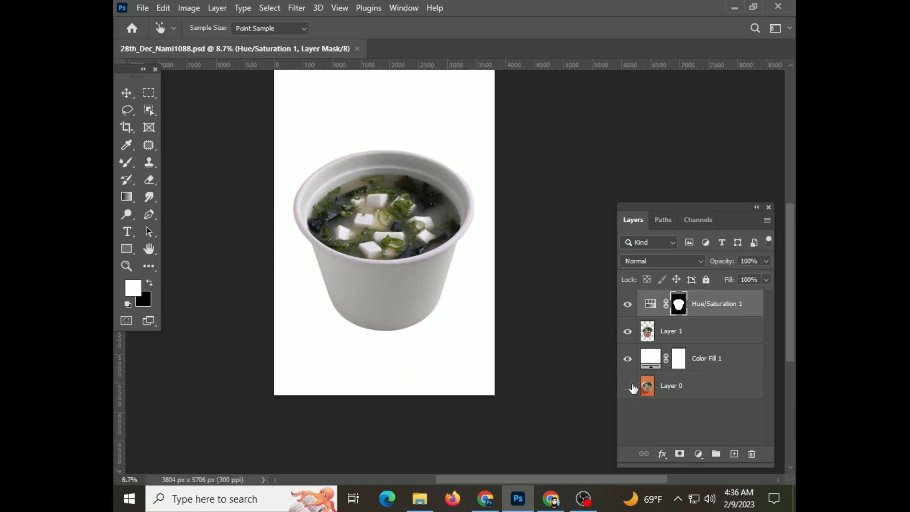
{"action": "left_click", "coordinate": [664, 384]}
{"action": "key", "text": "p"}
{"action": "left_click_drag", "start_coordinate": [625, 360], "coordinate": [627, 305]}
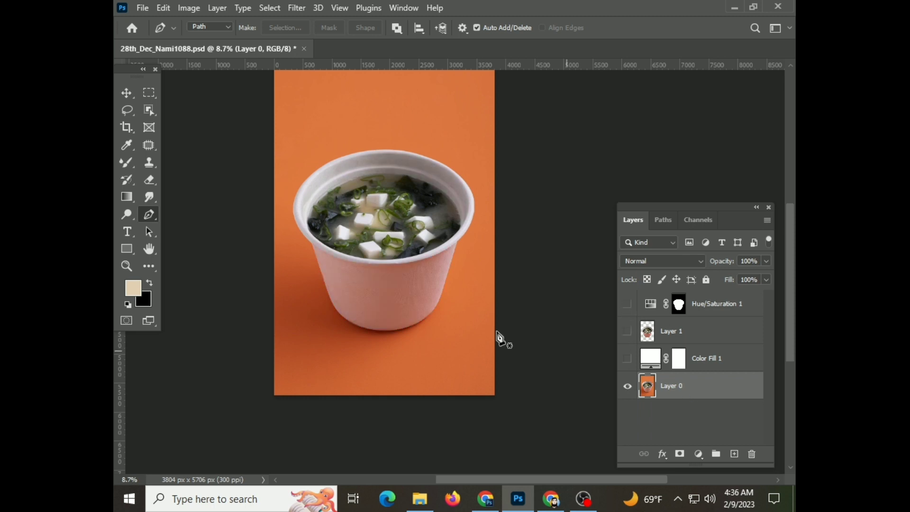
- Lasso the orange shadow area around the cup base and copy it to Layer 2
{"action": "left_click", "coordinate": [127, 111]}
{"action": "scroll", "coordinate": [300, 187], "scroll_direction": "up", "scroll_amount": 1}
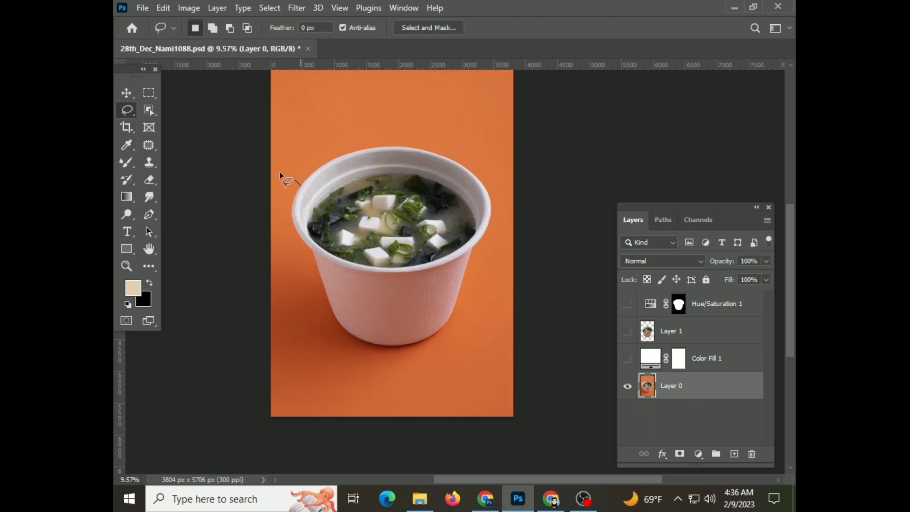
{"action": "left_click_drag", "start_coordinate": [279, 173], "coordinate": [265, 400]}
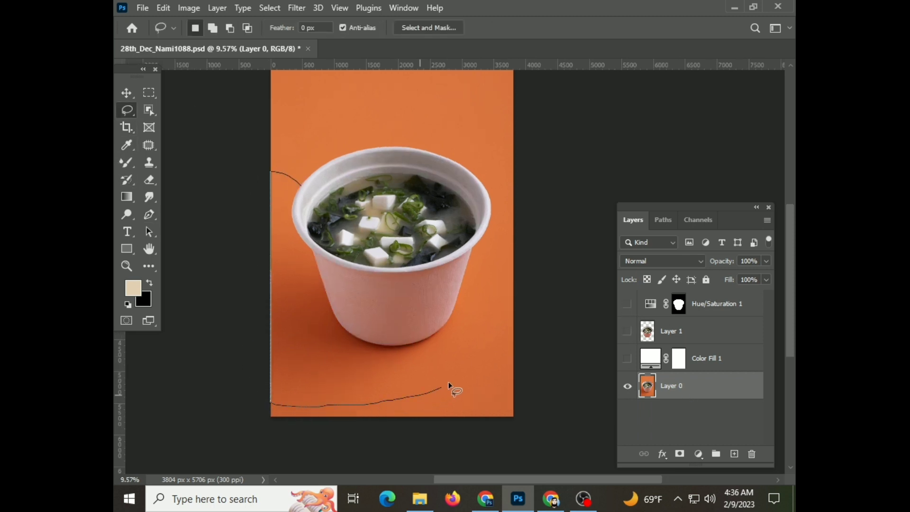
{"action": "left_click_drag", "start_coordinate": [448, 386], "coordinate": [461, 334]}
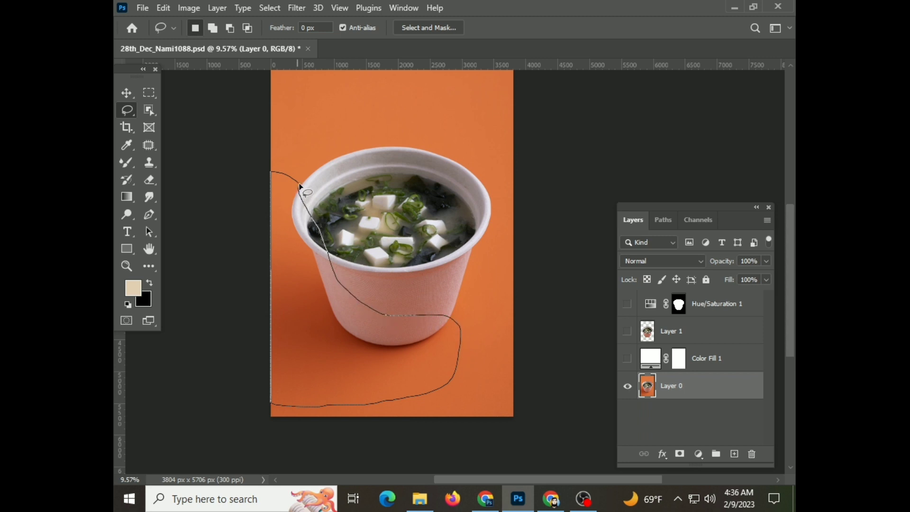
{"action": "left_click_drag", "start_coordinate": [299, 187], "coordinate": [294, 180]}
{"action": "key", "text": "ctrl+j"}
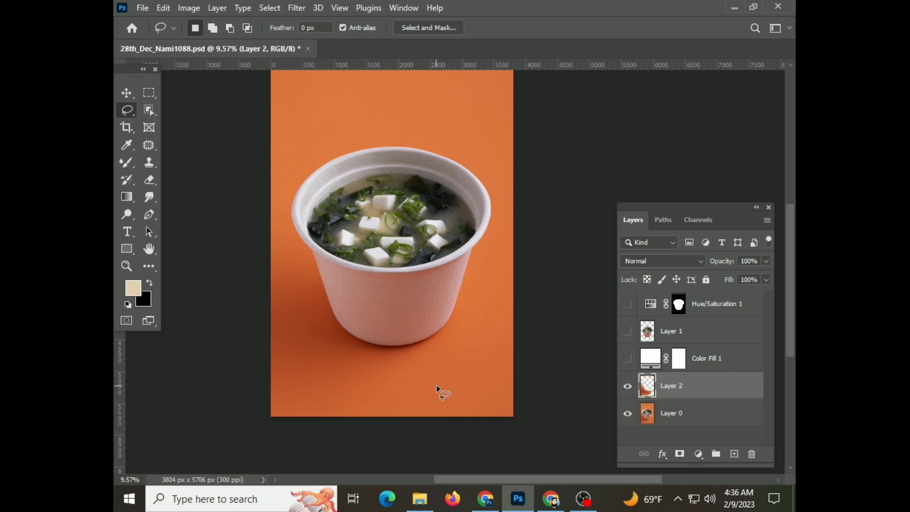
- Re-show the fill, cup and adjustment layers and move Layer 2 above Color Fill 1
{"action": "left_click", "coordinate": [127, 93]}
{"action": "left_click", "coordinate": [627, 358]}
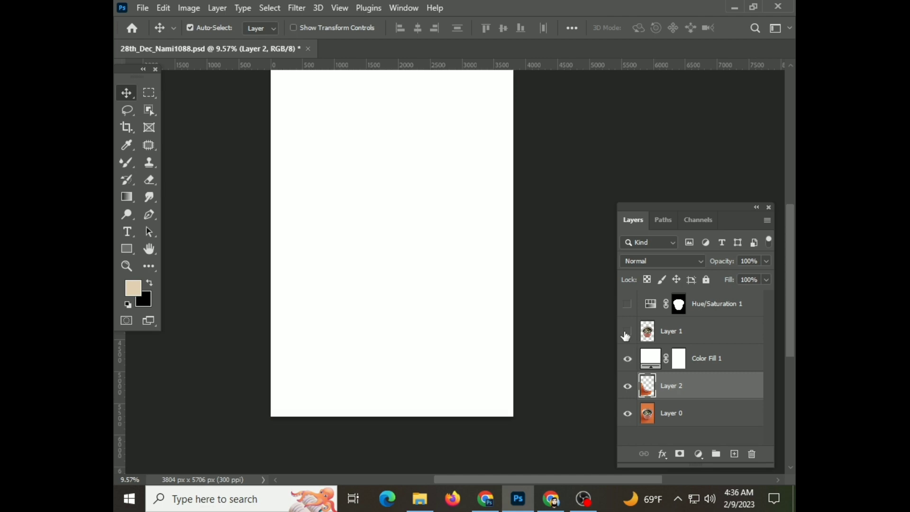
{"action": "left_click", "coordinate": [628, 331]}
{"action": "left_click", "coordinate": [628, 306]}
{"action": "left_click_drag", "start_coordinate": [692, 386], "coordinate": [691, 350]}
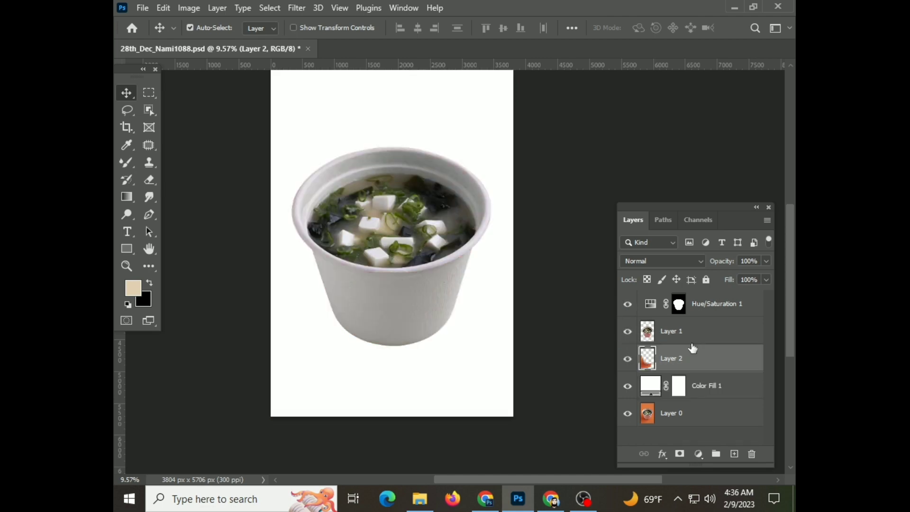
- Run the Camera Raw Filter on Layer 2 with Saturation -100 and Exposure +0.40
{"action": "key", "text": "ctrl+shift+a"}
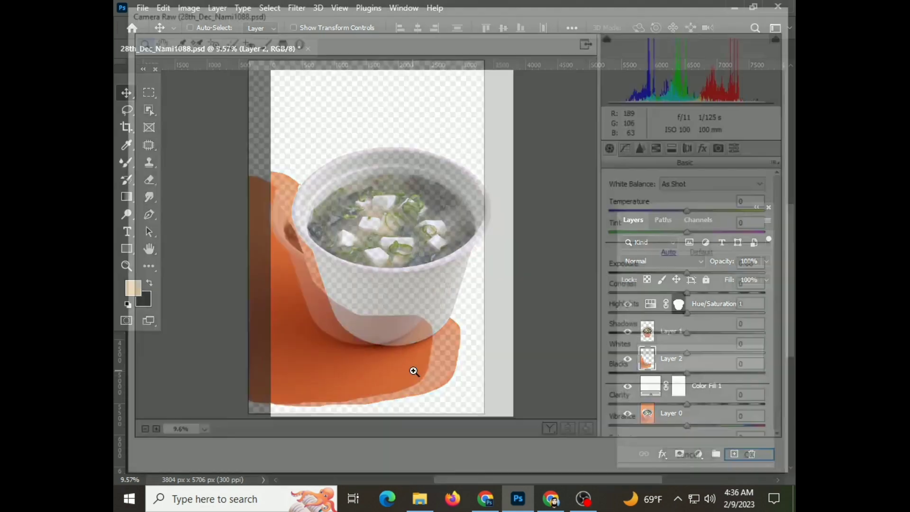
{"action": "scroll", "coordinate": [677, 281], "scroll_direction": "down", "scroll_amount": 1}
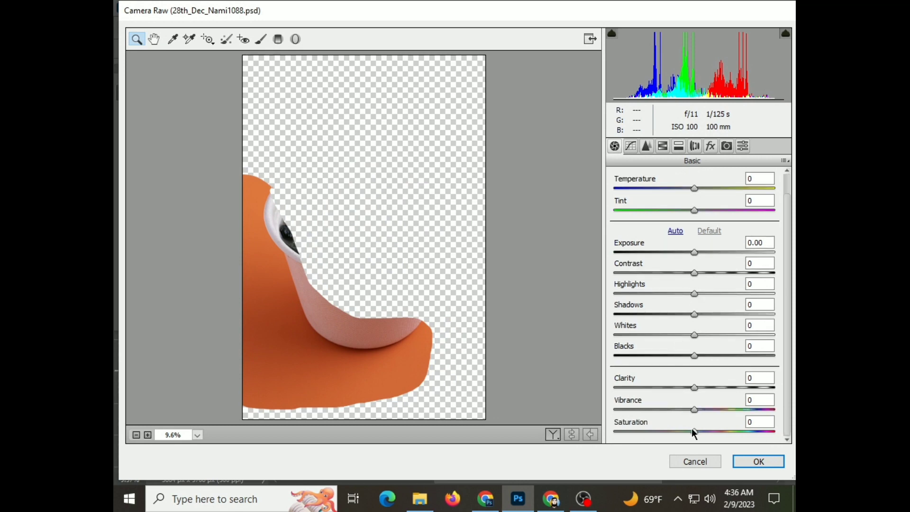
{"action": "left_click_drag", "start_coordinate": [693, 432], "coordinate": [596, 432]}
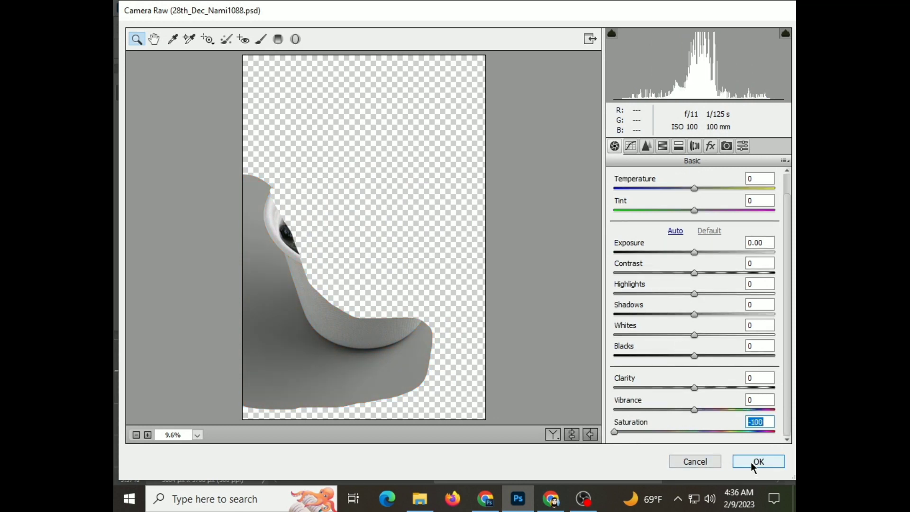
{"action": "left_click_drag", "start_coordinate": [693, 252], "coordinate": [700, 250]}
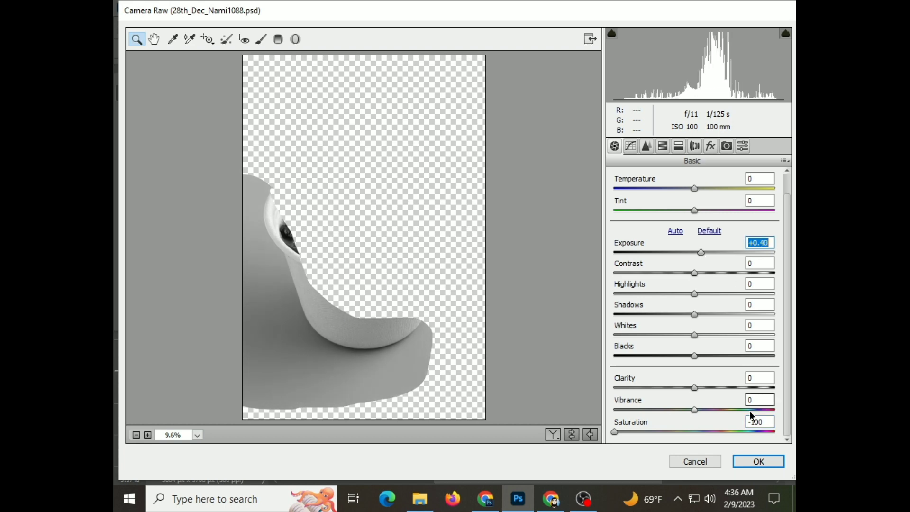
{"action": "left_click", "coordinate": [752, 458]}
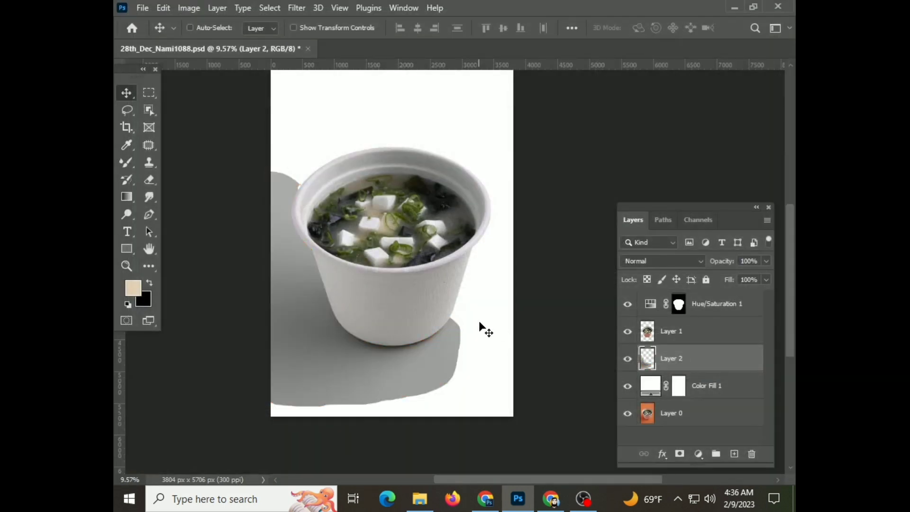
- Apply Levels to the Layer 2 shadow with input levels 0, 0.63 and 154
{"action": "key", "text": "ctrl"}
{"action": "key", "text": "ctrl+l"}
{"action": "mouse_move", "coordinate": [509, 88]}
{"action": "left_mouse_down"}
{"action": "mouse_move", "coordinate": [539, 98]}
{"action": "mouse_move", "coordinate": [588, 91]}
{"action": "left_mouse_up"}
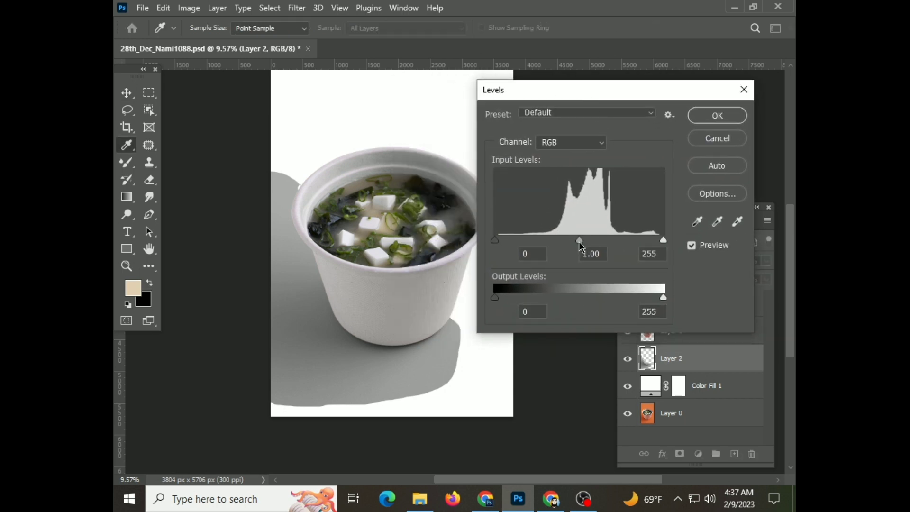
{"action": "left_click_drag", "start_coordinate": [579, 239], "coordinate": [603, 240]}
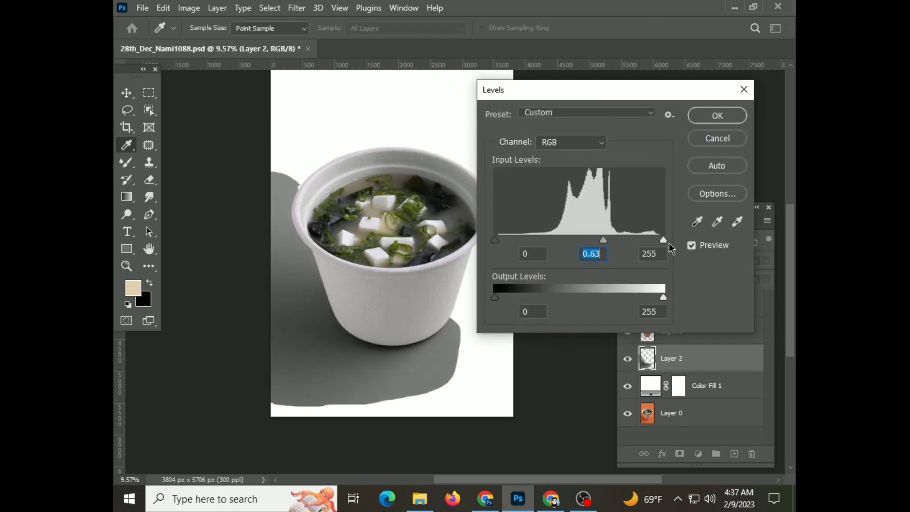
{"action": "left_click_drag", "start_coordinate": [664, 240], "coordinate": [596, 238]}
{"action": "key", "text": "Tab"}
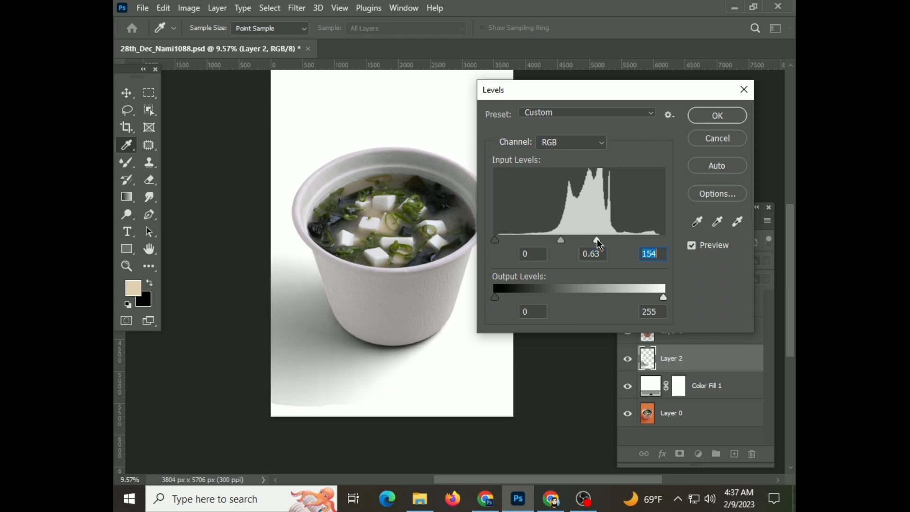
{"action": "left_click", "coordinate": [716, 115]}
- Select the Eraser and check it uses the 800 px soft brush
{"action": "scroll", "coordinate": [272, 305], "scroll_direction": "down", "scroll_amount": 1}
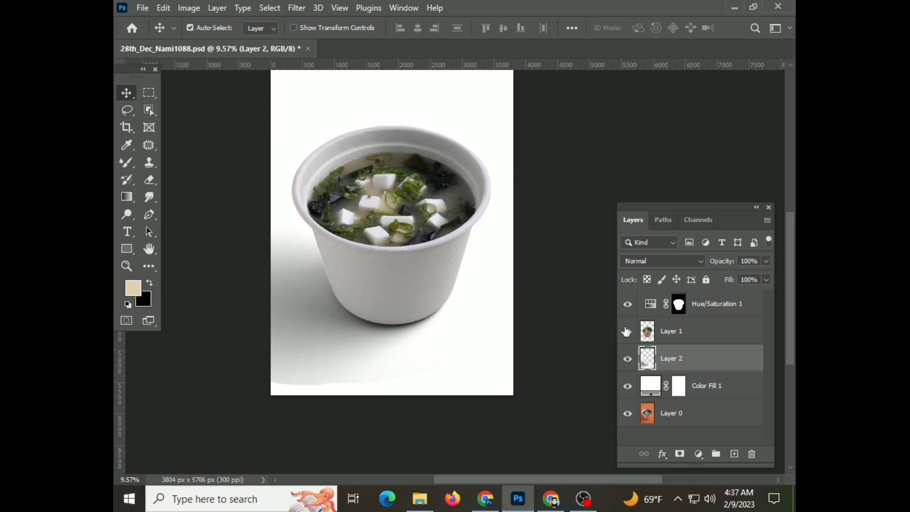
{"action": "scroll", "coordinate": [272, 305], "scroll_direction": "down", "scroll_amount": 1}
{"action": "left_click", "coordinate": [150, 180]}
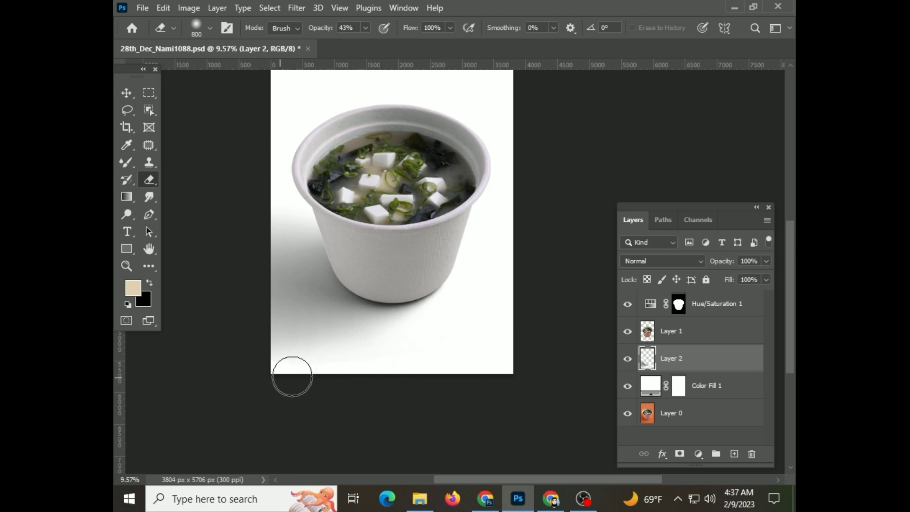
{"action": "right_click", "coordinate": [442, 339]}
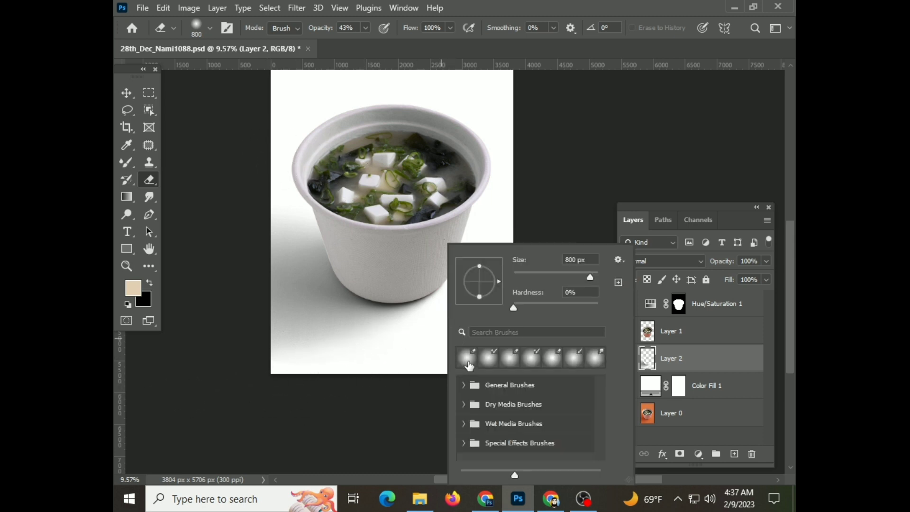
{"action": "left_click", "coordinate": [184, 387]}
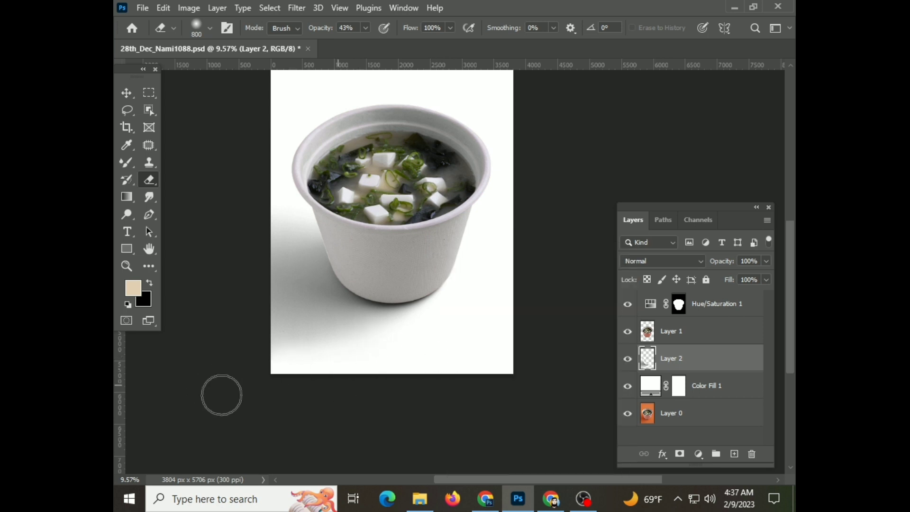
- Set Layer 2's blend mode to Multiply
{"action": "left_click", "coordinate": [672, 265]}
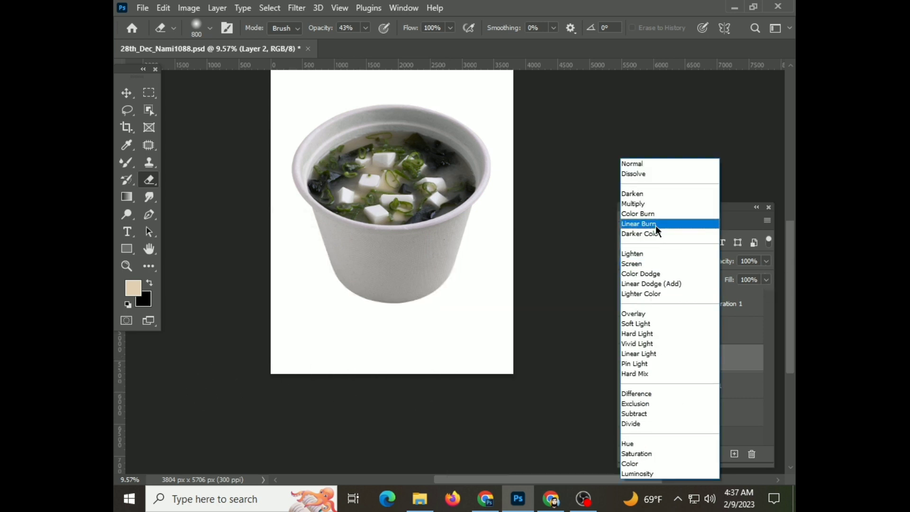
{"action": "left_click", "coordinate": [642, 204]}
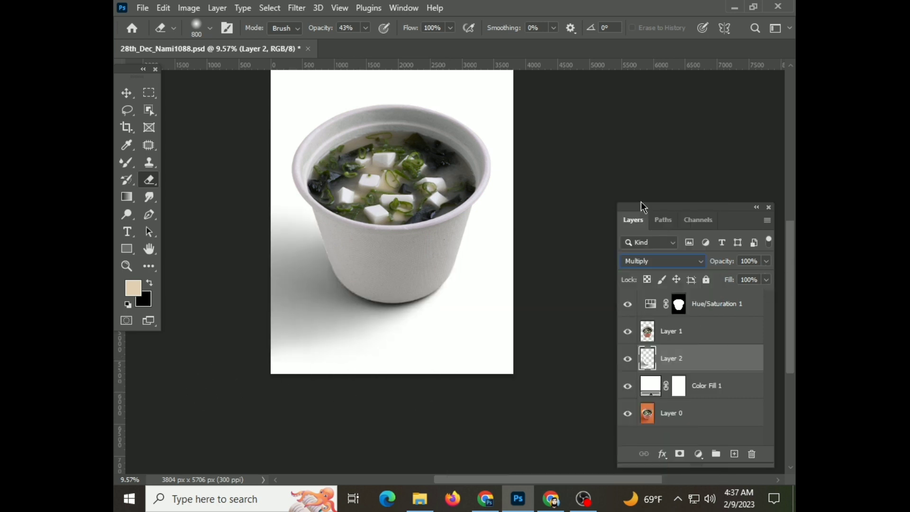
{"action": "left_click", "coordinate": [767, 262]}
- Lower the shadow layer's opacity to 86%
{"action": "left_click_drag", "start_coordinate": [758, 282], "coordinate": [756, 284]}
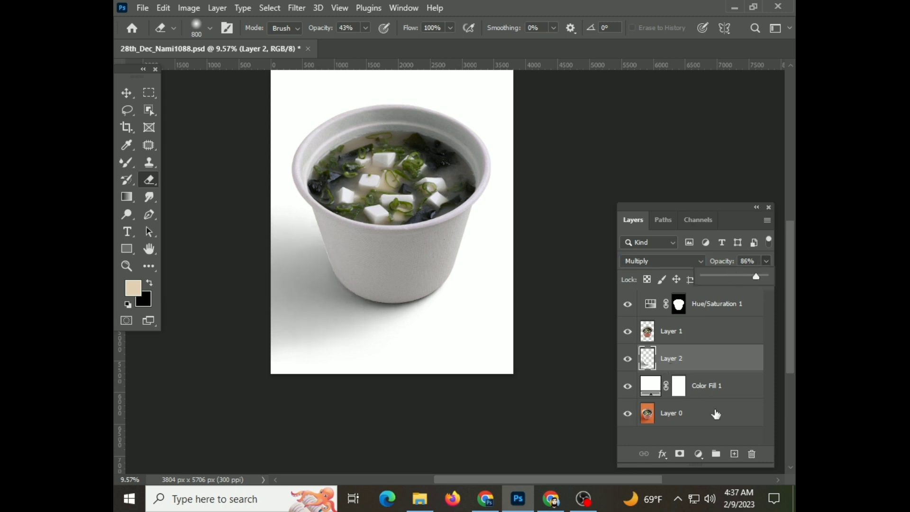
{"action": "left_click", "coordinate": [698, 375]}
{"action": "key", "text": "v"}
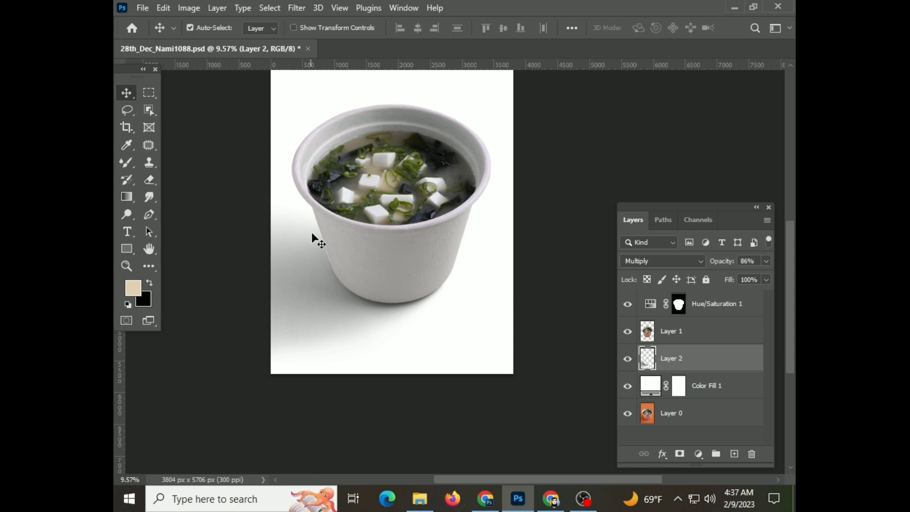
- Zoom in, lasso along the cup's left edge, deselect, and start Free Transform on the shadow
{"action": "scroll", "coordinate": [322, 317], "scroll_direction": "up", "scroll_amount": 2}
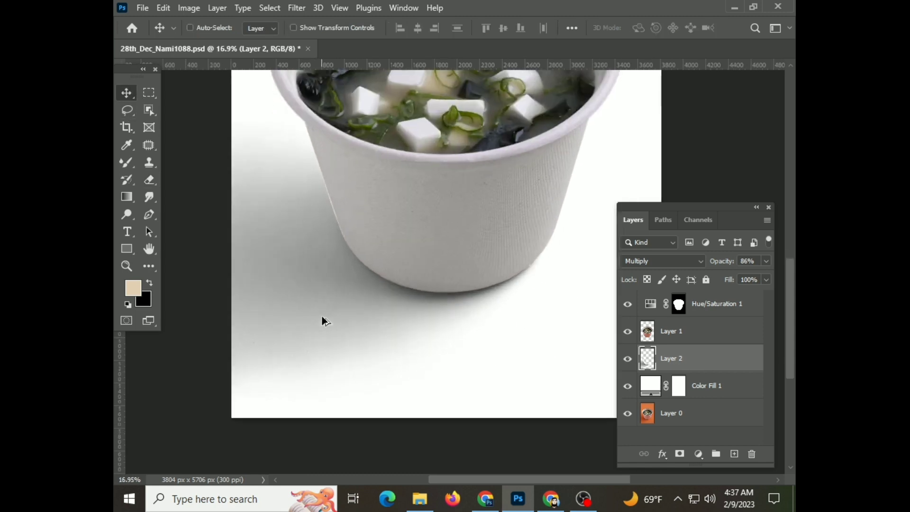
{"action": "scroll", "coordinate": [322, 318], "scroll_direction": "up", "scroll_amount": 1}
{"action": "scroll", "coordinate": [332, 237], "scroll_direction": "up", "scroll_amount": 1}
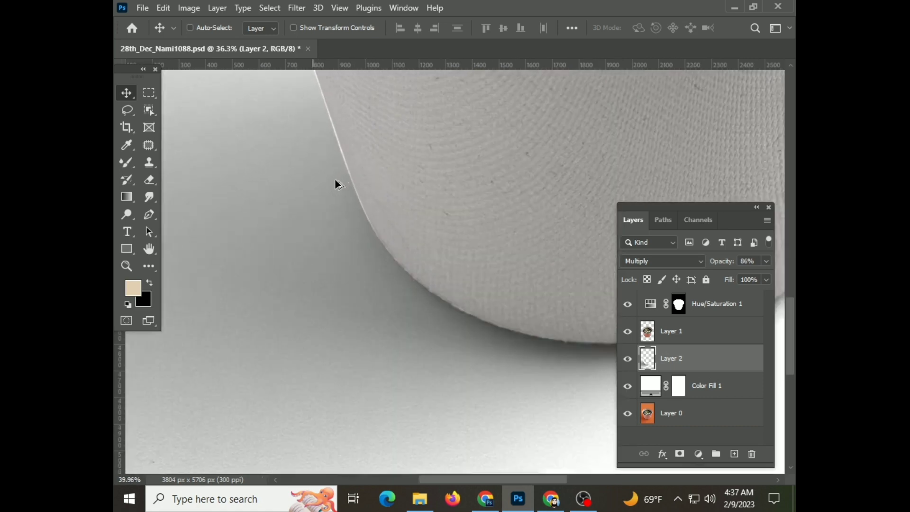
{"action": "scroll", "coordinate": [375, 140], "scroll_direction": "up", "scroll_amount": 1}
{"action": "scroll", "coordinate": [408, 278], "scroll_direction": "up", "scroll_amount": 1}
{"action": "scroll", "coordinate": [369, 257], "scroll_direction": "up", "scroll_amount": 1}
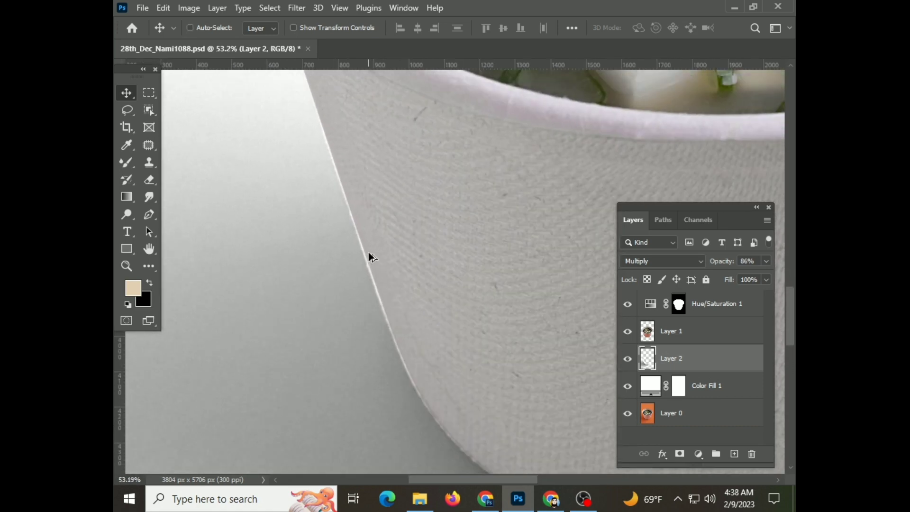
{"action": "left_click", "coordinate": [134, 114]}
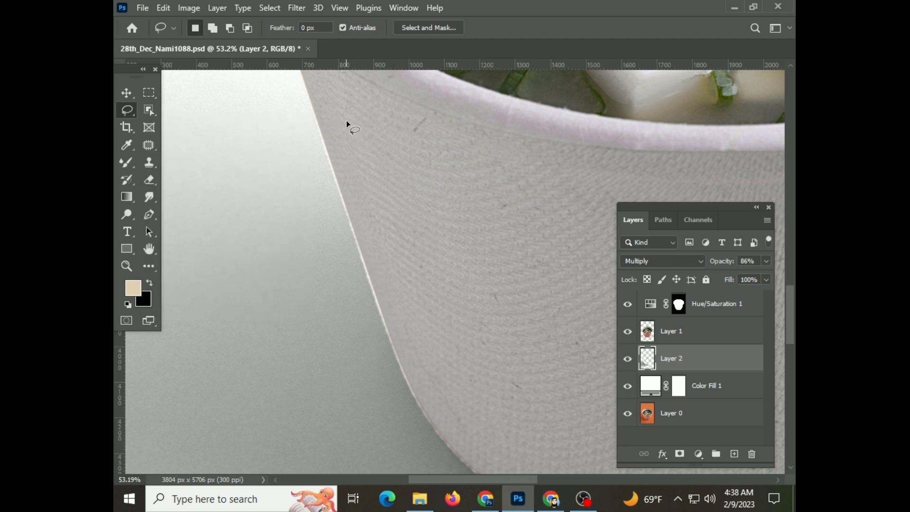
{"action": "mouse_move", "coordinate": [313, 226]}
{"action": "left_mouse_down"}
{"action": "mouse_move", "coordinate": [397, 418]}
{"action": "mouse_move", "coordinate": [411, 218]}
{"action": "left_mouse_up"}
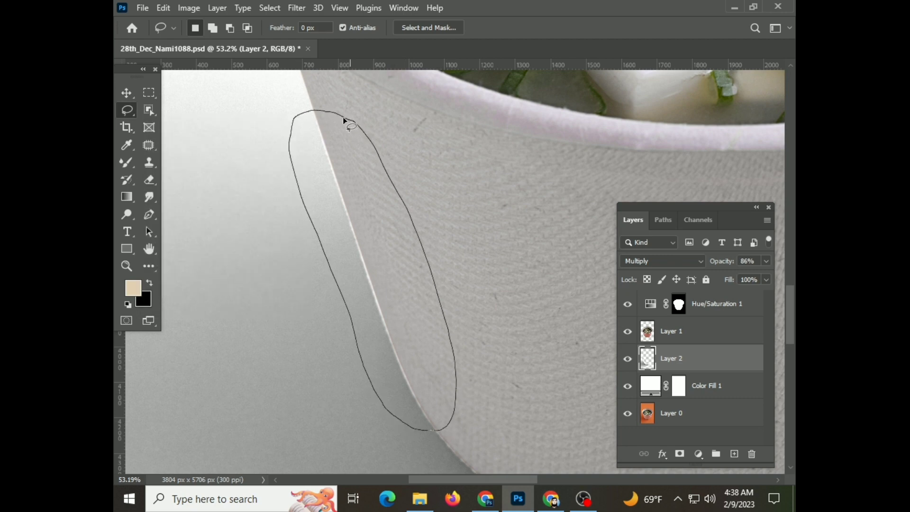
{"action": "left_click_drag", "start_coordinate": [344, 120], "coordinate": [342, 119]}
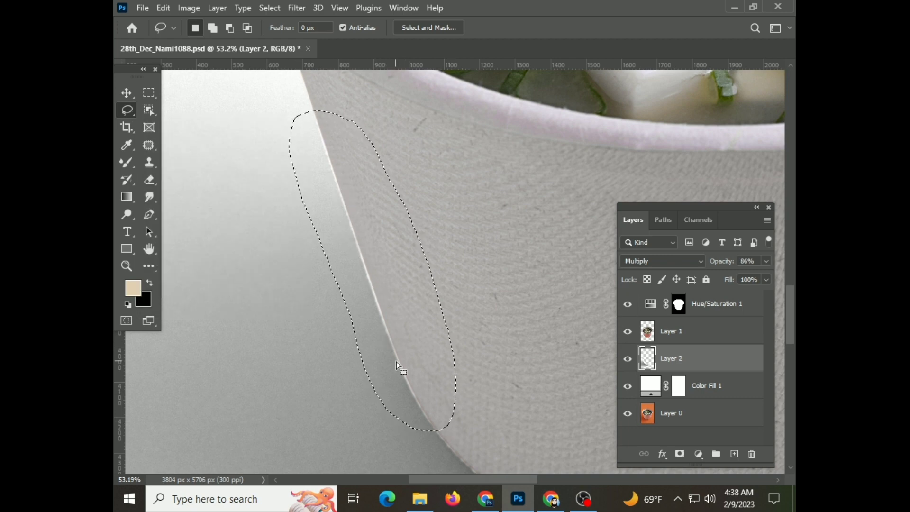
{"action": "key", "text": "ctrl+d"}
{"action": "key", "text": "v"}
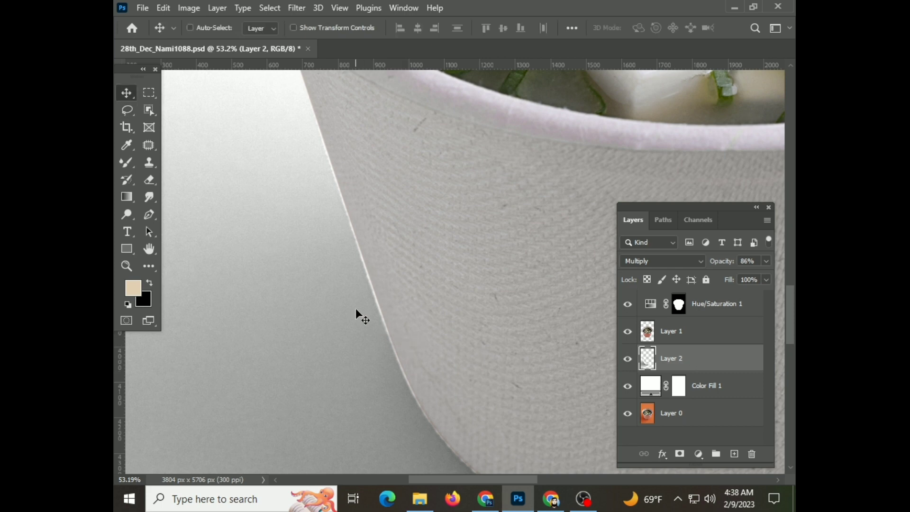
{"action": "key", "text": "ctrl+t"}
- Warp the Layer 2 shadow's grid around the cup base and commit the warp
{"action": "scroll", "coordinate": [402, 277], "scroll_direction": "down", "scroll_amount": 5}
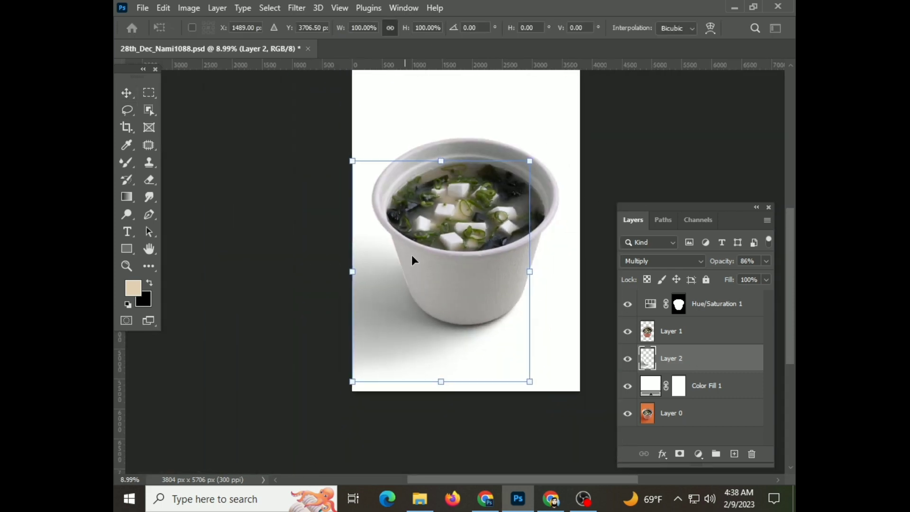
{"action": "right_click", "coordinate": [382, 285]}
{"action": "left_click", "coordinate": [409, 96]}
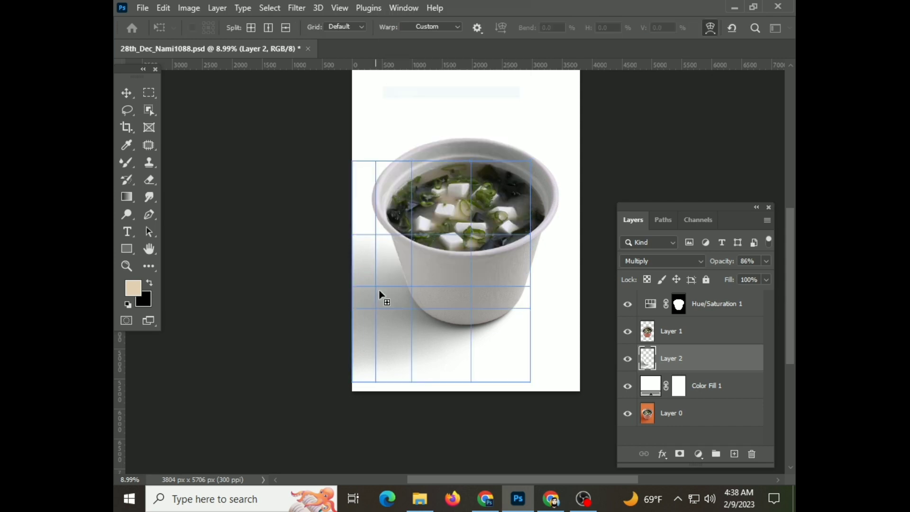
{"action": "scroll", "coordinate": [411, 268], "scroll_direction": "up", "scroll_amount": 3}
{"action": "scroll", "coordinate": [411, 267], "scroll_direction": "up", "scroll_amount": 3}
{"action": "scroll", "coordinate": [404, 270], "scroll_direction": "up", "scroll_amount": 1}
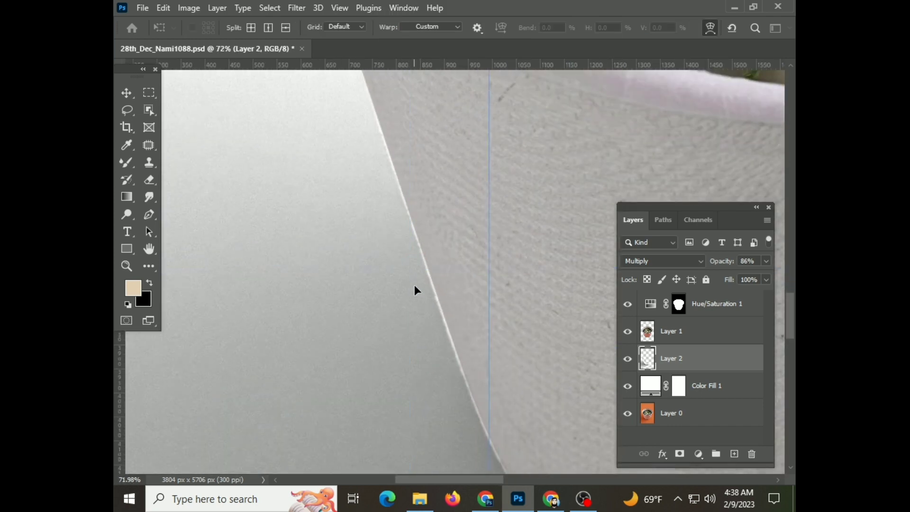
{"action": "scroll", "coordinate": [392, 284], "scroll_direction": "down", "scroll_amount": 2}
{"action": "scroll", "coordinate": [393, 290], "scroll_direction": "down", "scroll_amount": 1}
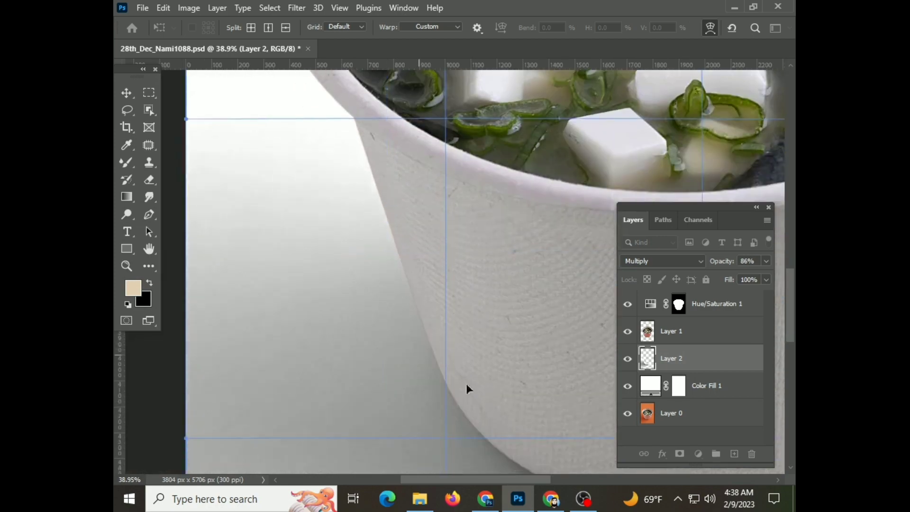
{"action": "scroll", "coordinate": [393, 252], "scroll_direction": "up", "scroll_amount": 2}
{"action": "scroll", "coordinate": [559, 349], "scroll_direction": "up", "scroll_amount": 2}
{"action": "scroll", "coordinate": [554, 349], "scroll_direction": "up", "scroll_amount": 2}
{"action": "scroll", "coordinate": [508, 343], "scroll_direction": "down", "scroll_amount": 4}
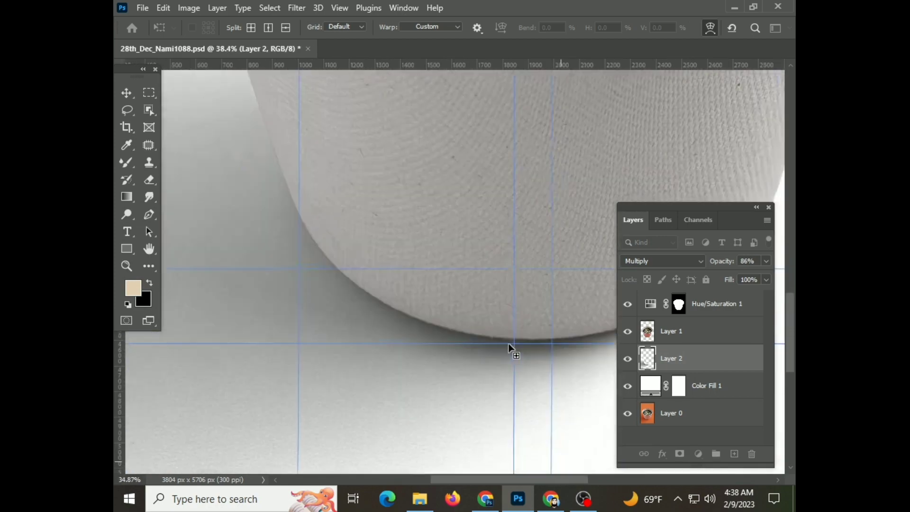
{"action": "scroll", "coordinate": [508, 343], "scroll_direction": "down", "scroll_amount": 3}
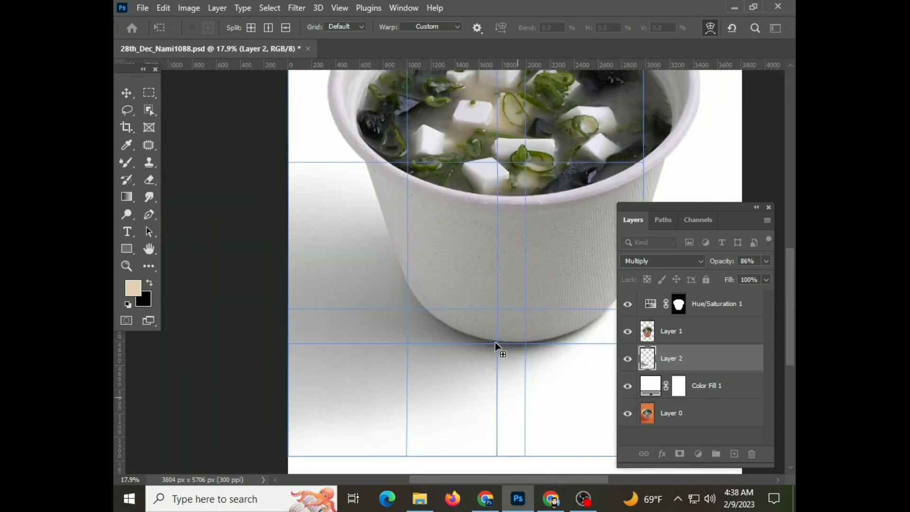
{"action": "left_click", "coordinate": [133, 99]}
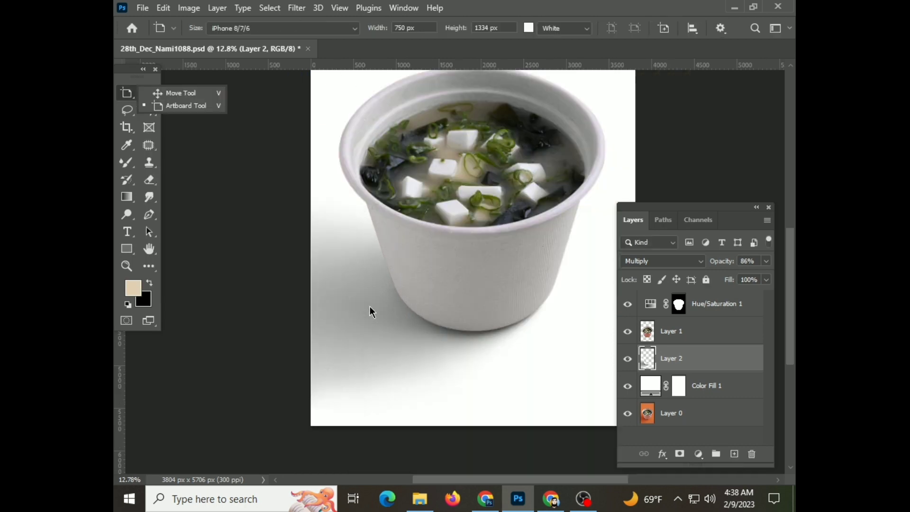
- Blur the Layer 2 shadow with a Gaussian Blur of about 2.3 pixels
{"action": "scroll", "coordinate": [371, 311], "scroll_direction": "down", "scroll_amount": 1}
{"action": "scroll", "coordinate": [426, 315], "scroll_direction": "down", "scroll_amount": 1}
{"action": "scroll", "coordinate": [603, 332], "scroll_direction": "up", "scroll_amount": 2}
{"action": "scroll", "coordinate": [555, 356], "scroll_direction": "up", "scroll_amount": 1}
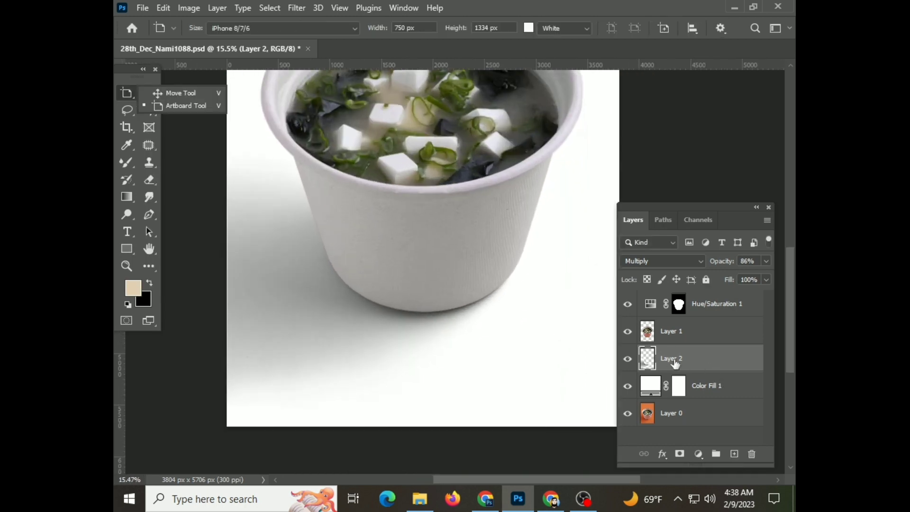
{"action": "left_click", "coordinate": [297, 8]}
{"action": "mouse_move", "coordinate": [304, 178]}
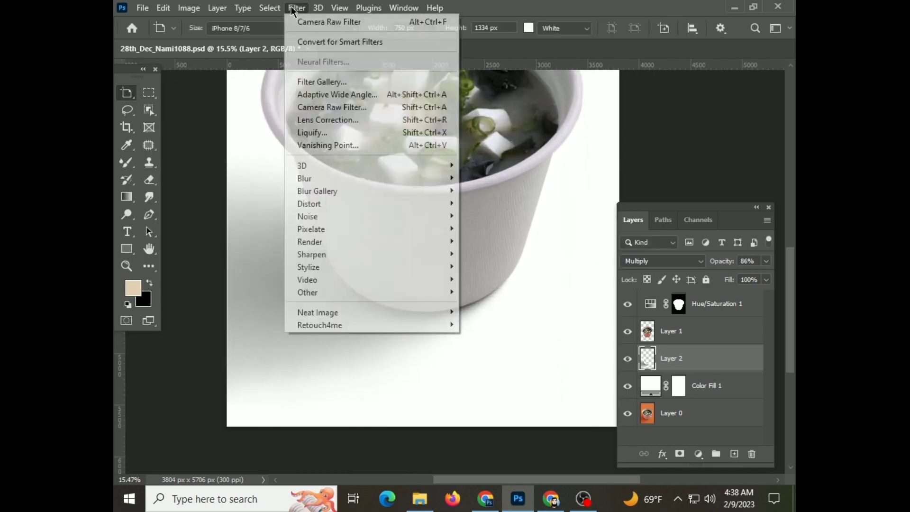
{"action": "left_click", "coordinate": [516, 229]}
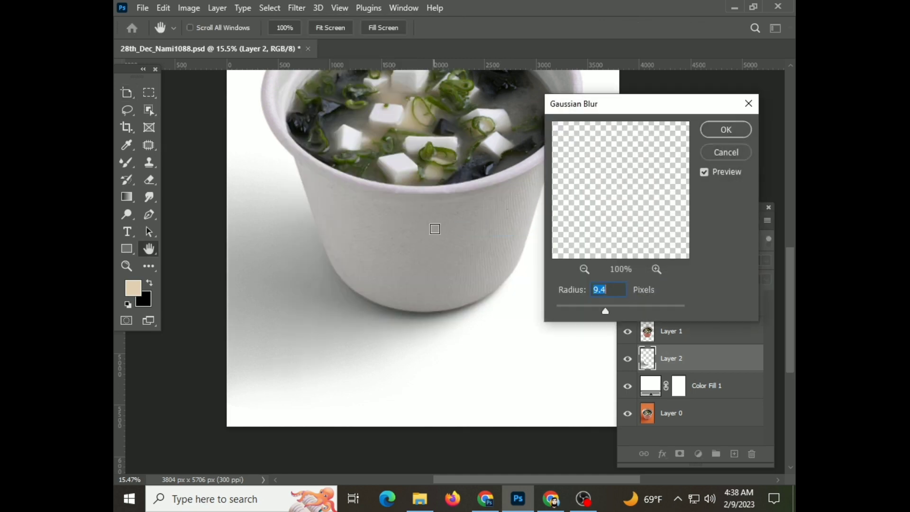
{"action": "mouse_move", "coordinate": [605, 309]}
{"action": "left_mouse_down"}
{"action": "mouse_move", "coordinate": [569, 326]}
{"action": "mouse_move", "coordinate": [571, 310]}
{"action": "left_mouse_up"}
{"action": "left_click", "coordinate": [726, 129]}
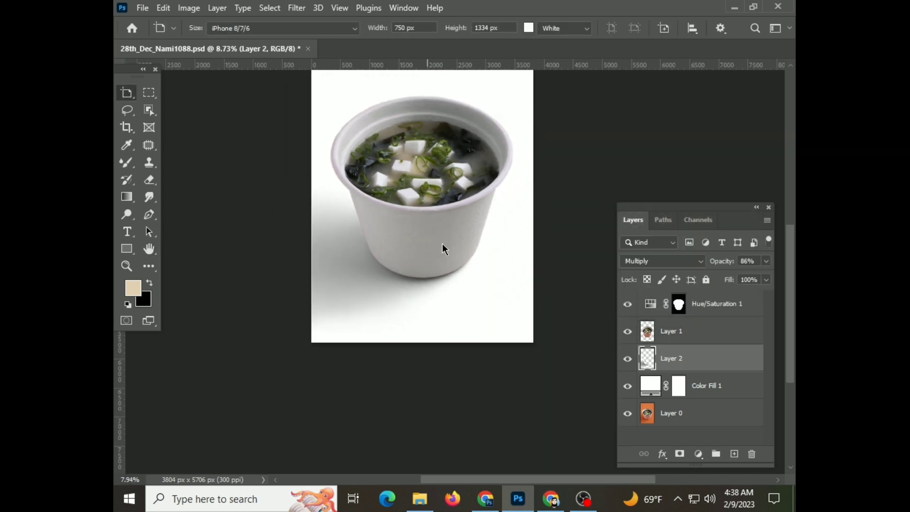
- Save the document and bring up the Color Fill 1 Color Picker
{"action": "scroll", "coordinate": [442, 247], "scroll_direction": "up", "scroll_amount": 2}
{"action": "key", "text": "ctrl+s"}
{"action": "scroll", "coordinate": [473, 301], "scroll_direction": "up", "scroll_amount": 1}
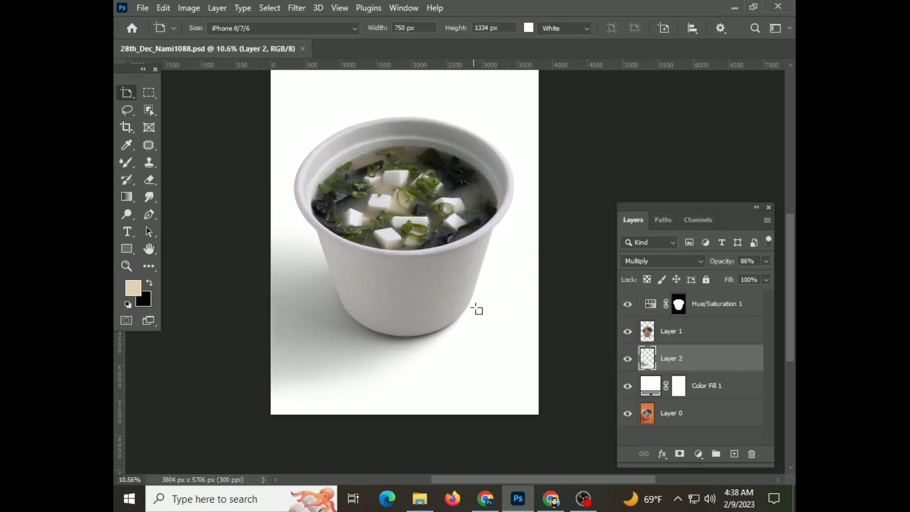
{"action": "scroll", "coordinate": [497, 347], "scroll_direction": "down", "scroll_amount": 1}
{"action": "double_click", "coordinate": [649, 386]}
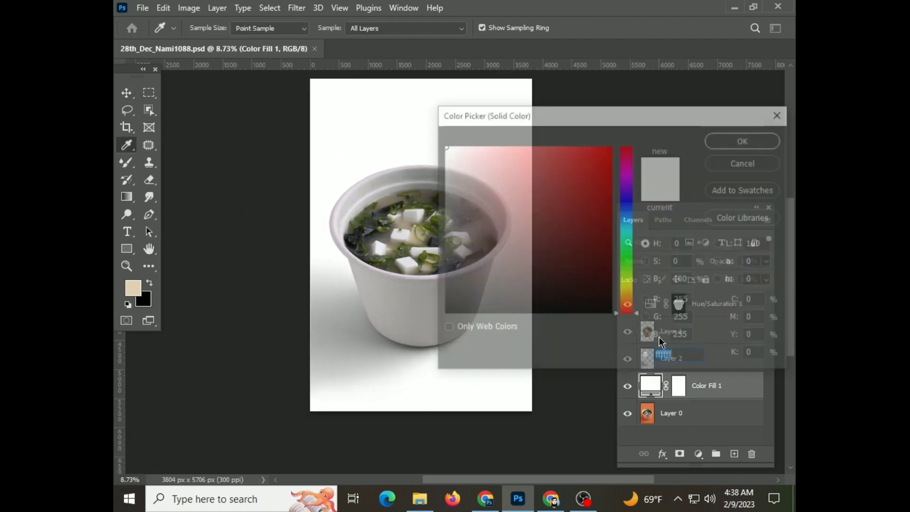
{"action": "left_click_drag", "start_coordinate": [574, 116], "coordinate": [682, 87]}
- Preview red, teal, green, yellow and blue backdrops, then cancel to keep white
{"action": "left_click", "coordinate": [719, 130]}
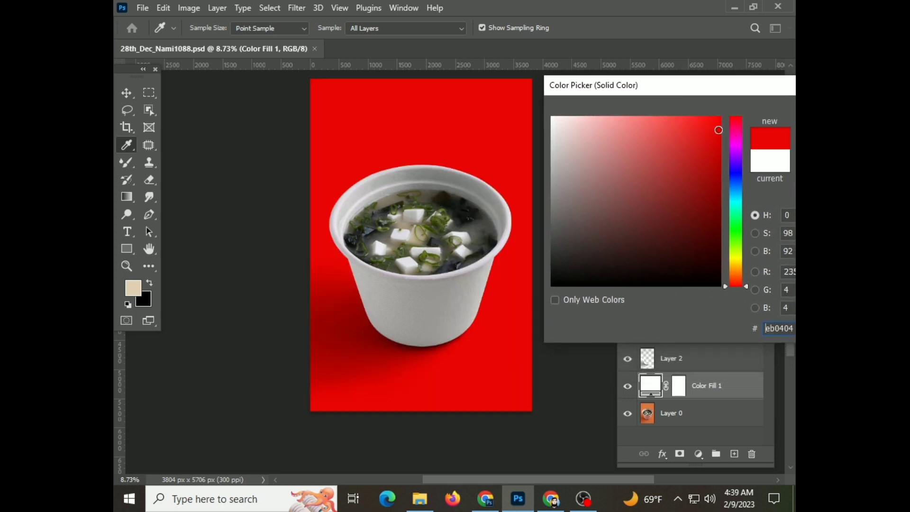
{"action": "mouse_move", "coordinate": [718, 130]}
{"action": "left_mouse_down"}
{"action": "mouse_move", "coordinate": [668, 229]}
{"action": "mouse_move", "coordinate": [635, 231]}
{"action": "mouse_move", "coordinate": [624, 184]}
{"action": "mouse_move", "coordinate": [607, 160]}
{"action": "left_mouse_up"}
{"action": "left_click_drag", "start_coordinate": [736, 202], "coordinate": [737, 209]}
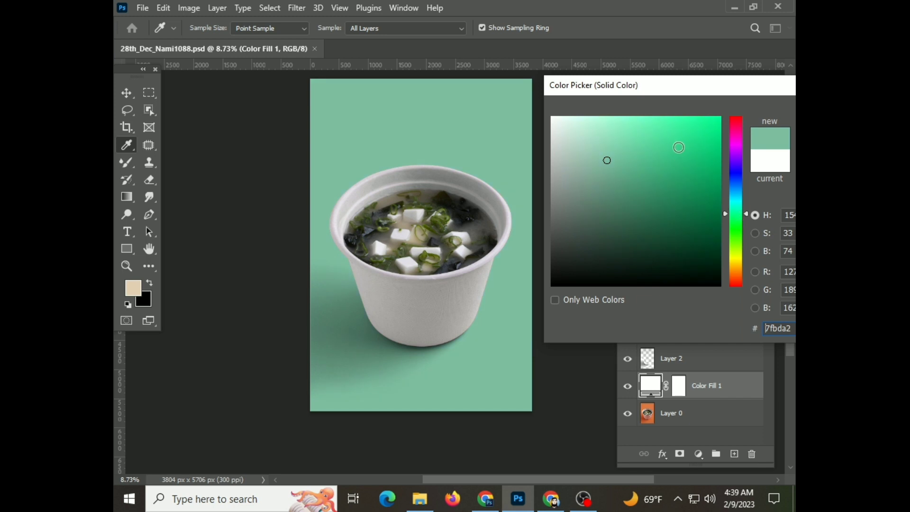
{"action": "mouse_move", "coordinate": [679, 148]}
{"action": "left_mouse_down"}
{"action": "mouse_move", "coordinate": [657, 183]}
{"action": "mouse_move", "coordinate": [652, 238]}
{"action": "left_mouse_up"}
{"action": "left_click", "coordinate": [724, 117]}
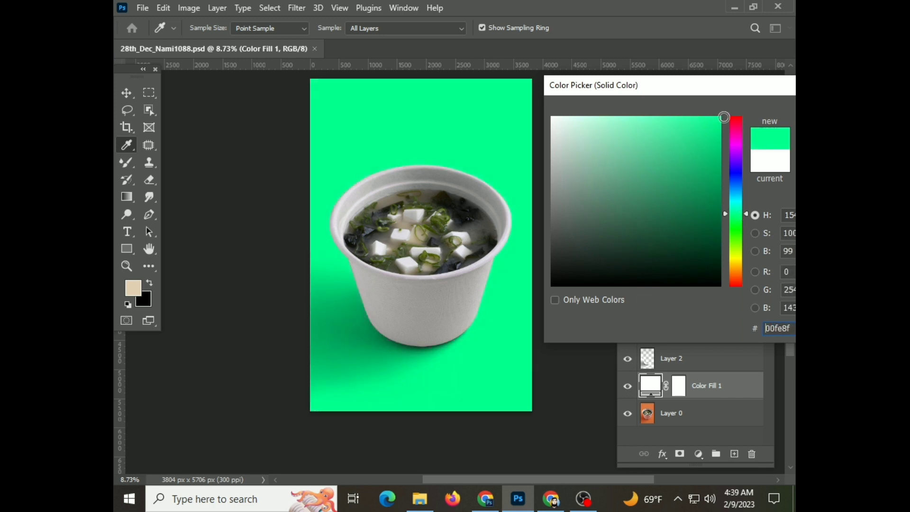
{"action": "left_click", "coordinate": [737, 262]}
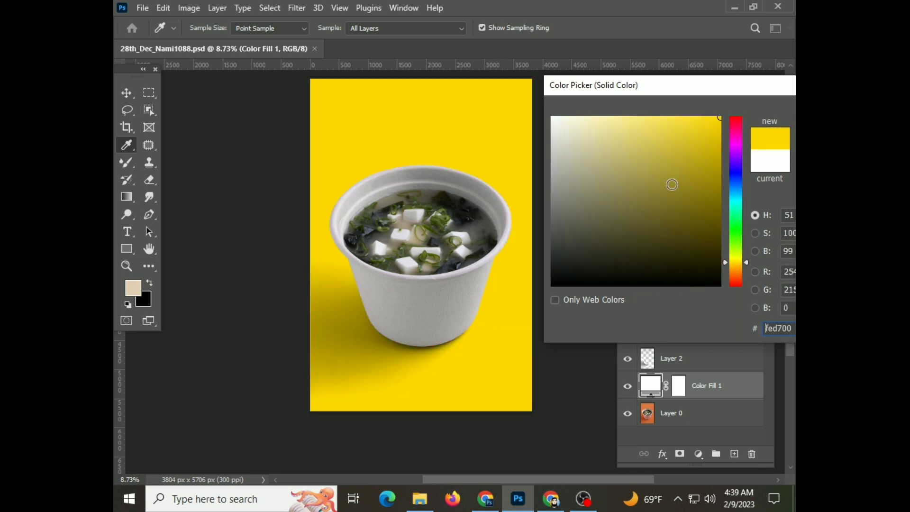
{"action": "mouse_move", "coordinate": [736, 208]}
{"action": "left_mouse_down"}
{"action": "mouse_move", "coordinate": [739, 145]}
{"action": "mouse_move", "coordinate": [742, 281]}
{"action": "mouse_move", "coordinate": [738, 194]}
{"action": "left_mouse_up"}
{"action": "left_click_drag", "start_coordinate": [725, 89], "coordinate": [608, 89]}
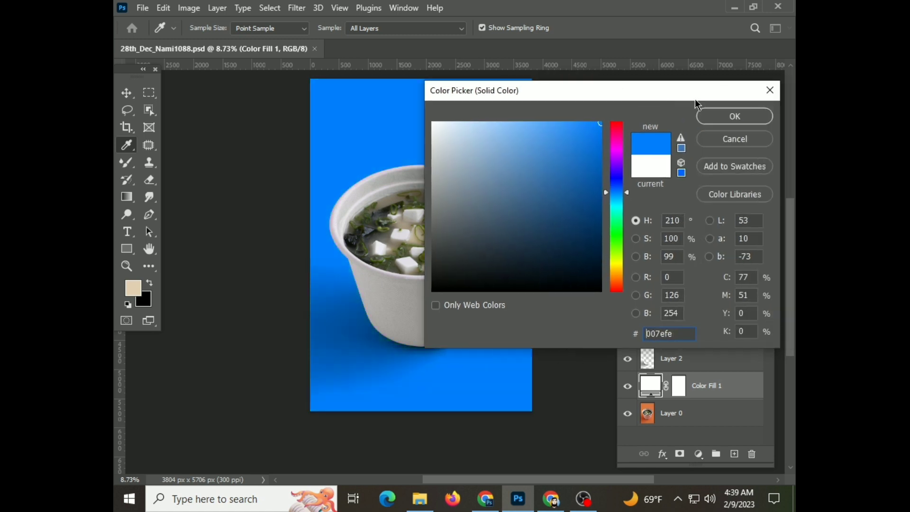
{"action": "left_click", "coordinate": [769, 89]}
{"action": "scroll", "coordinate": [474, 284], "scroll_direction": "down", "scroll_amount": 2}
- Crop a strip off the canvas top, leaving a 3804 × 5153 px document
{"action": "scroll", "coordinate": [545, 317], "scroll_direction": "up", "scroll_amount": 2}
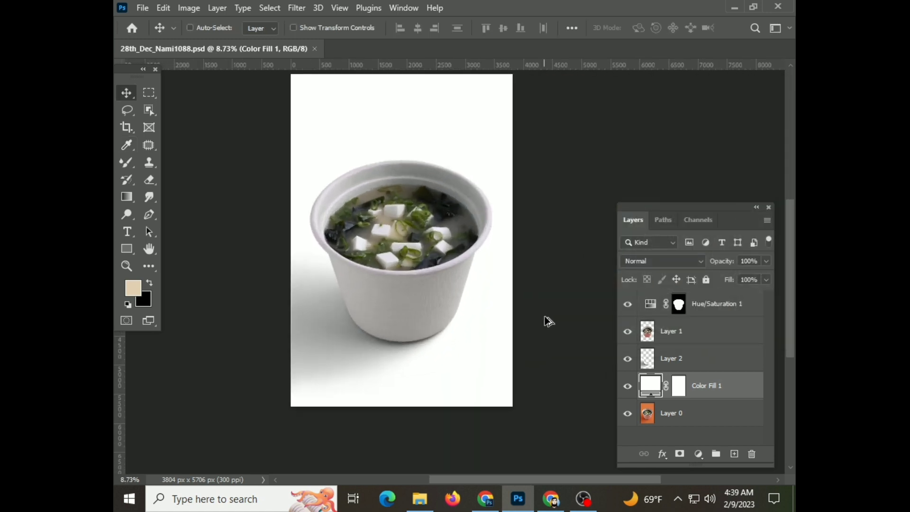
{"action": "scroll", "coordinate": [479, 322], "scroll_direction": "up", "scroll_amount": 1}
{"action": "scroll", "coordinate": [474, 327], "scroll_direction": "down", "scroll_amount": 2}
{"action": "left_click", "coordinate": [126, 127]}
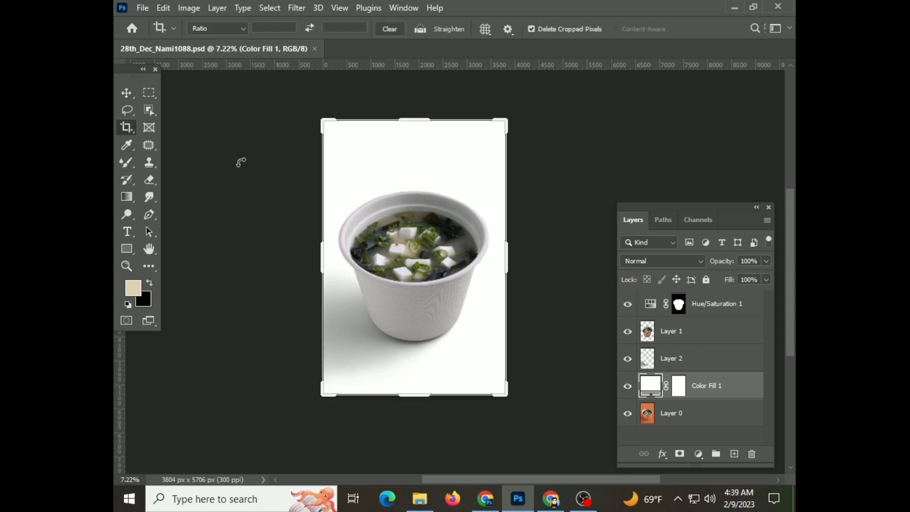
{"action": "left_click_drag", "start_coordinate": [396, 113], "coordinate": [413, 144]}
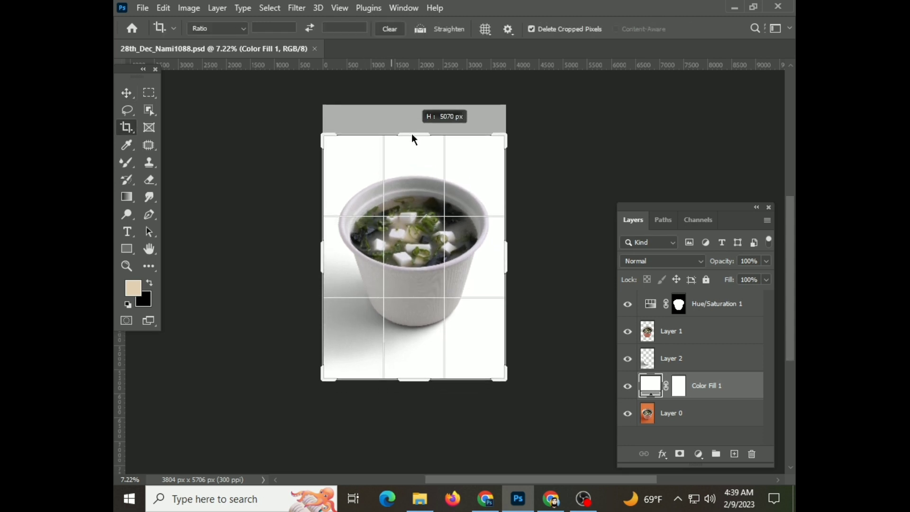
{"action": "left_click_drag", "start_coordinate": [412, 141], "coordinate": [412, 131]}
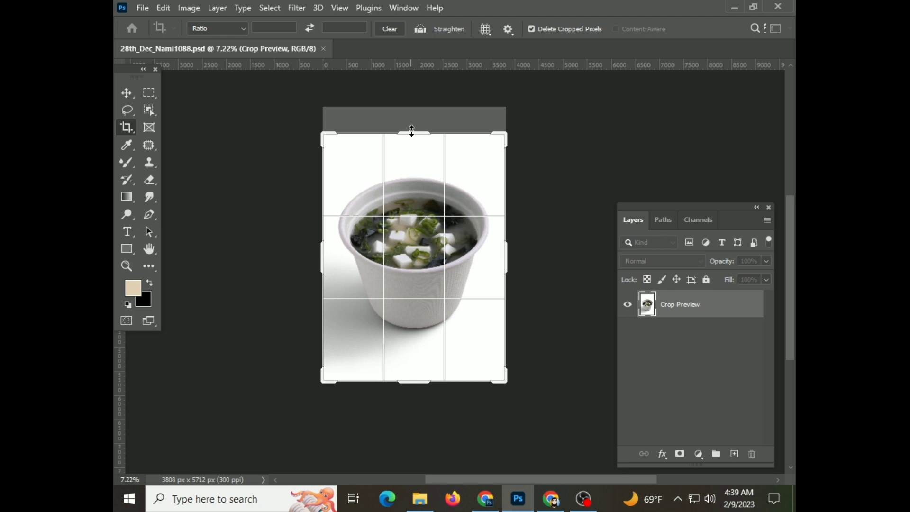
{"action": "key", "text": "Return"}
{"action": "key", "text": "v"}
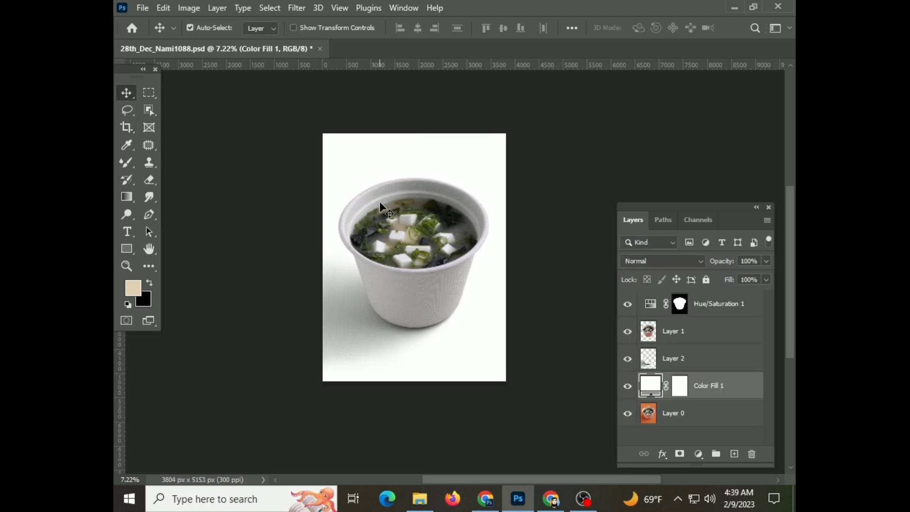
- Group Hue/Saturation 1 through Layer 2 into Group 1
{"action": "left_click", "coordinate": [719, 314]}
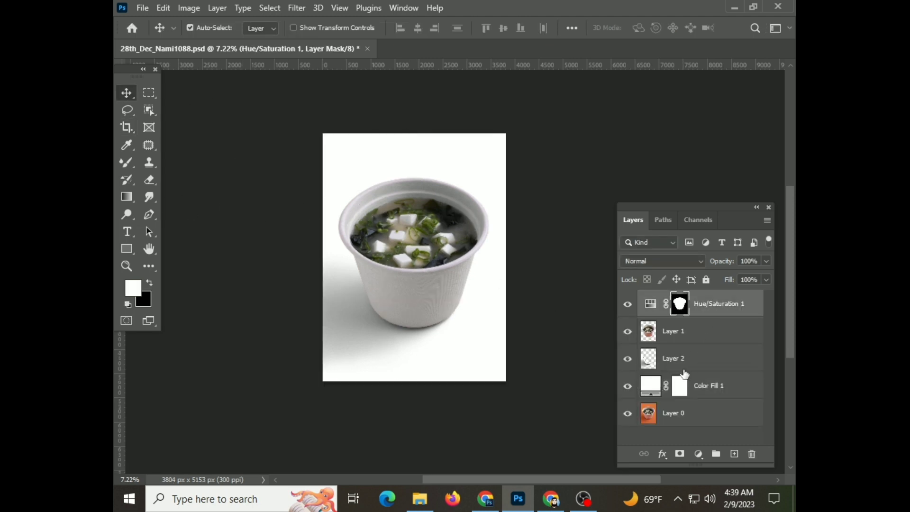
{"action": "left_click", "coordinate": [712, 366], "text": "shift"}
{"action": "key", "text": "ctrl+g"}
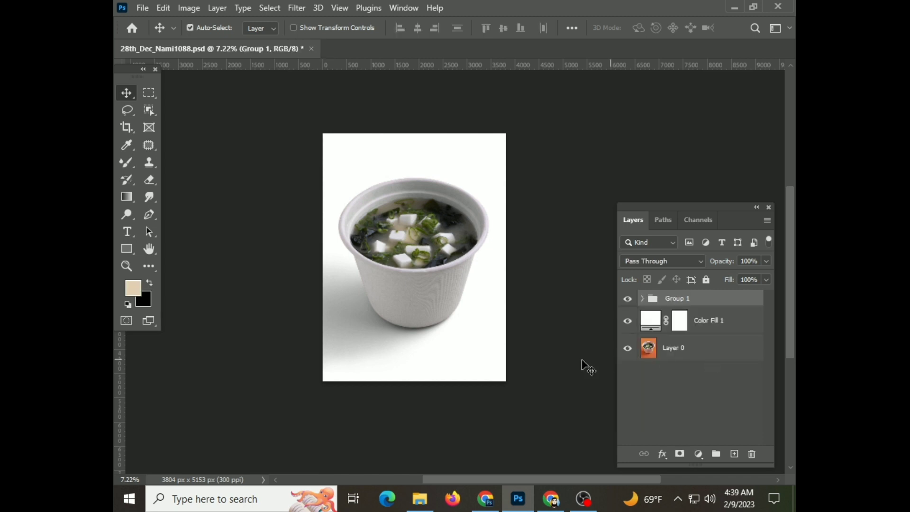
- Extend the canvas to the right to 7598 × 5153 px with the Crop tool
{"action": "left_click", "coordinate": [133, 127]}
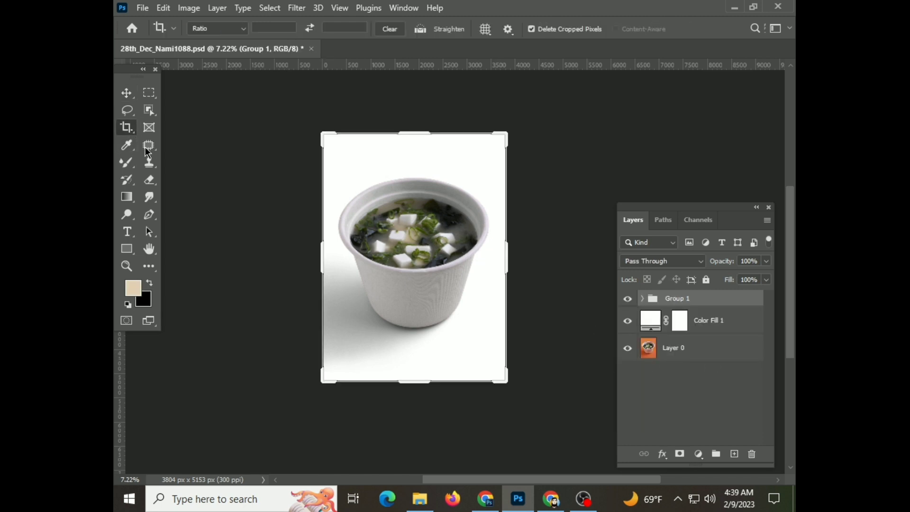
{"action": "left_click_drag", "start_coordinate": [506, 260], "coordinate": [603, 268]}
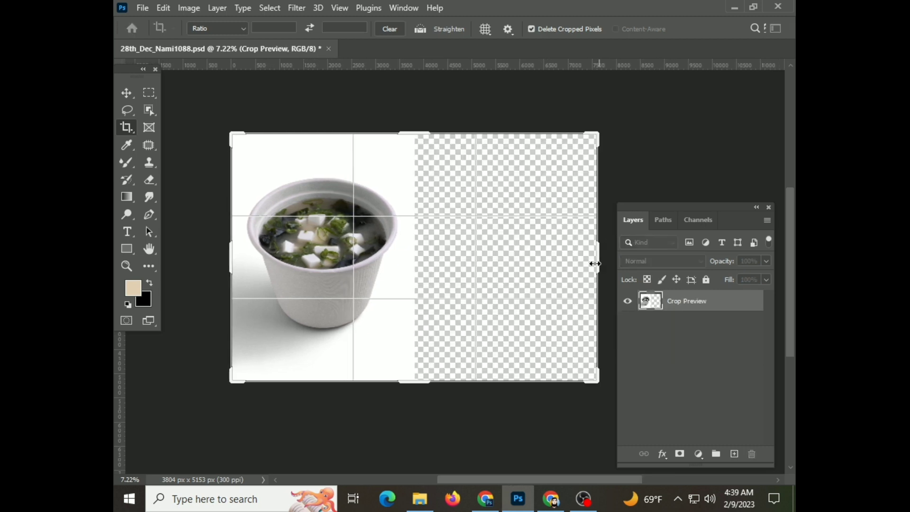
{"action": "double_click", "coordinate": [490, 275]}
- Move Group 1 into the right half, level with the original cup
{"action": "left_click", "coordinate": [132, 97]}
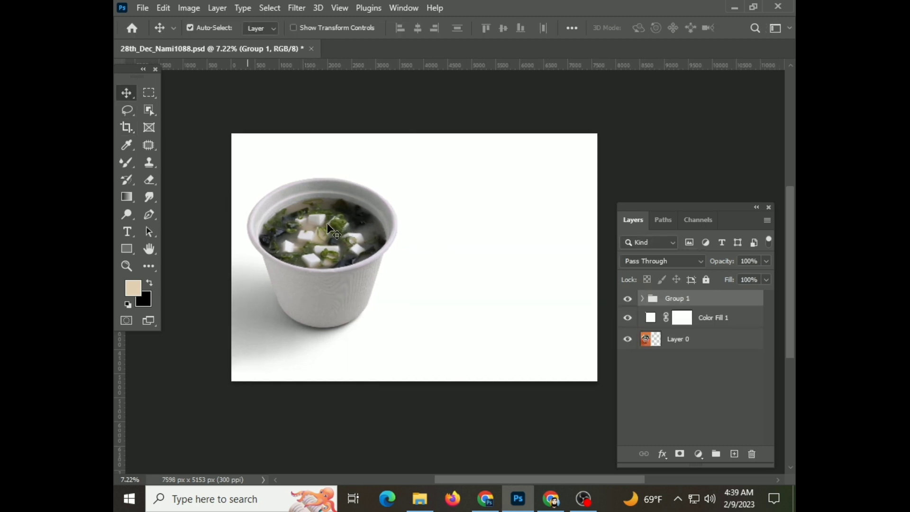
{"action": "right_click", "coordinate": [322, 288]}
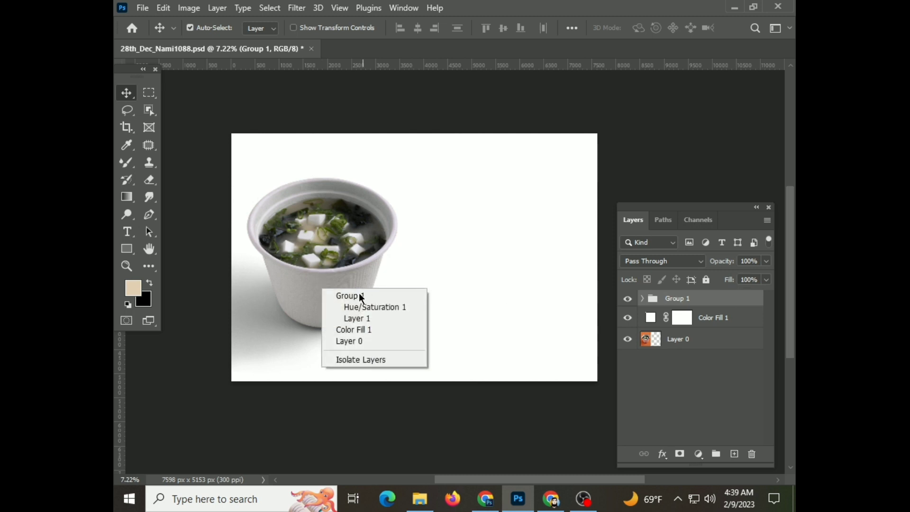
{"action": "left_click", "coordinate": [359, 294]}
{"action": "left_click_drag", "start_coordinate": [303, 259], "coordinate": [452, 264]}
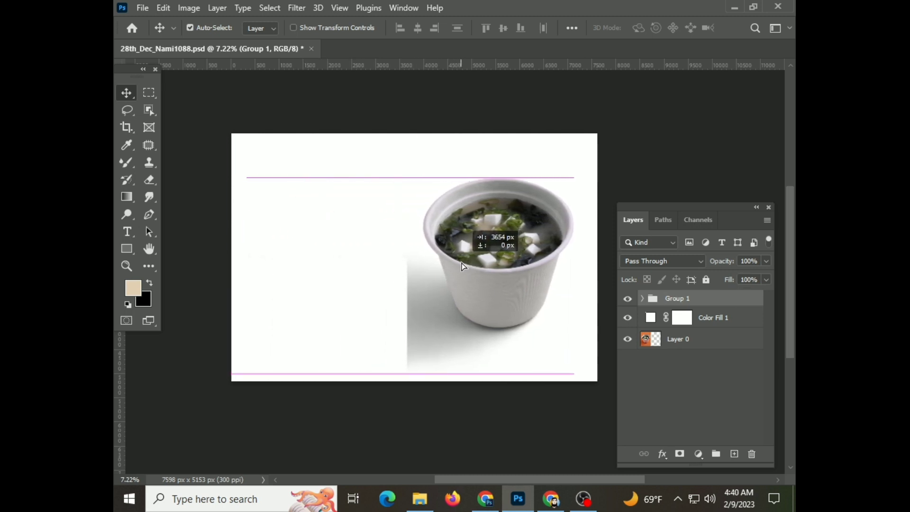
{"action": "left_click_drag", "start_coordinate": [452, 264], "coordinate": [452, 264]}
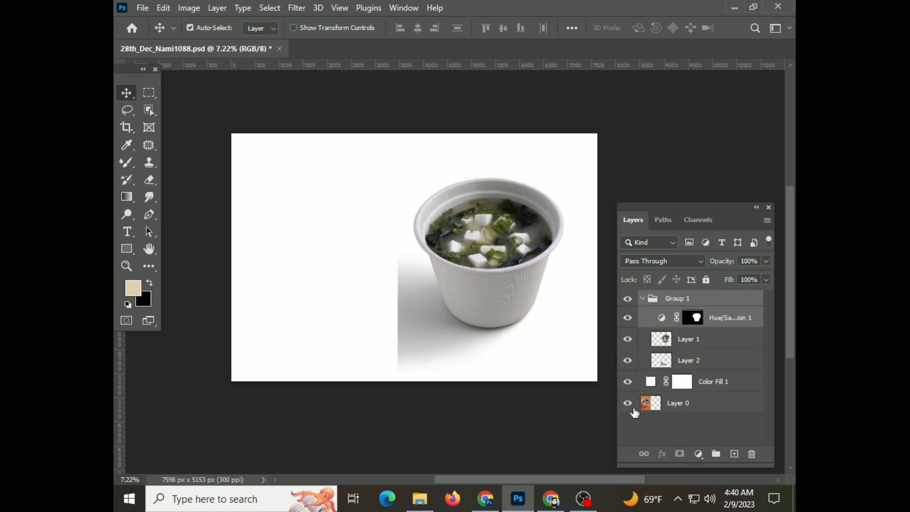
- Hide Color Fill 1, set the background colour to white, and fill Layer 3 with it
{"action": "left_click", "coordinate": [628, 383]}
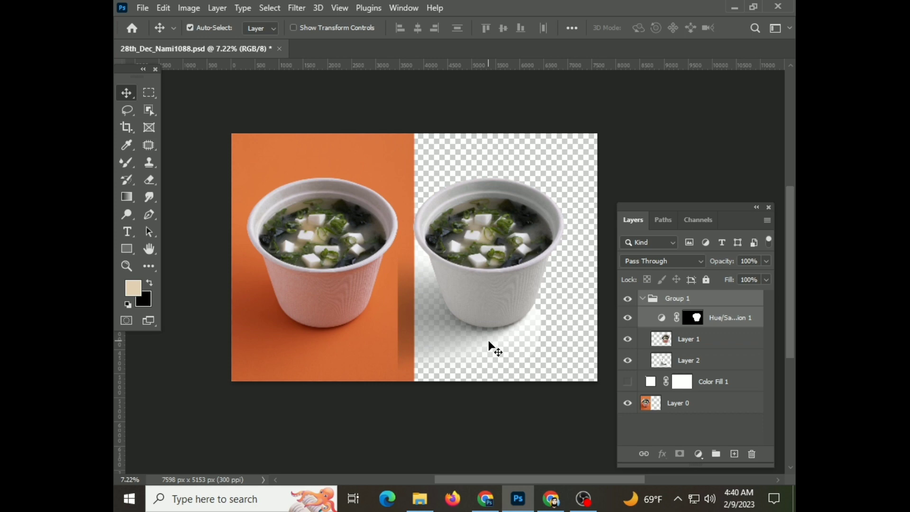
{"action": "left_click", "coordinate": [148, 303]}
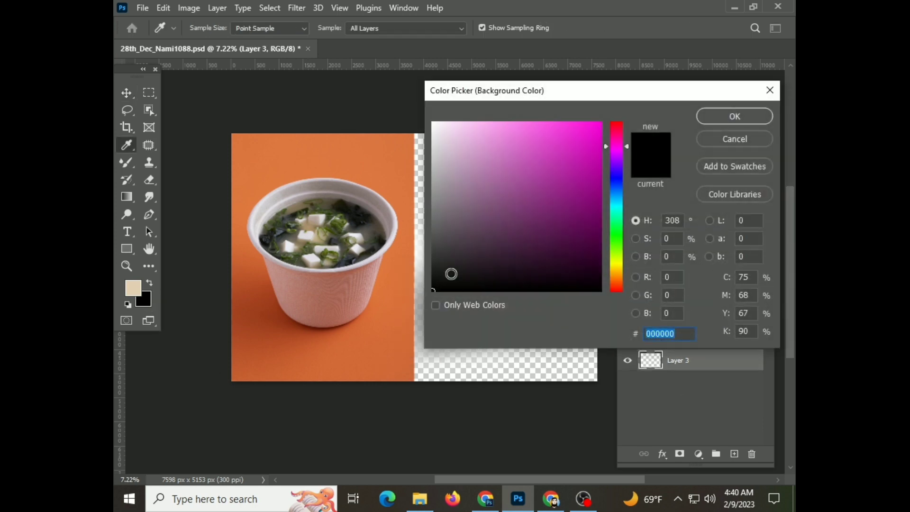
{"action": "left_click", "coordinate": [433, 123]}
{"action": "left_click", "coordinate": [742, 121]}
{"action": "key", "text": "v"}
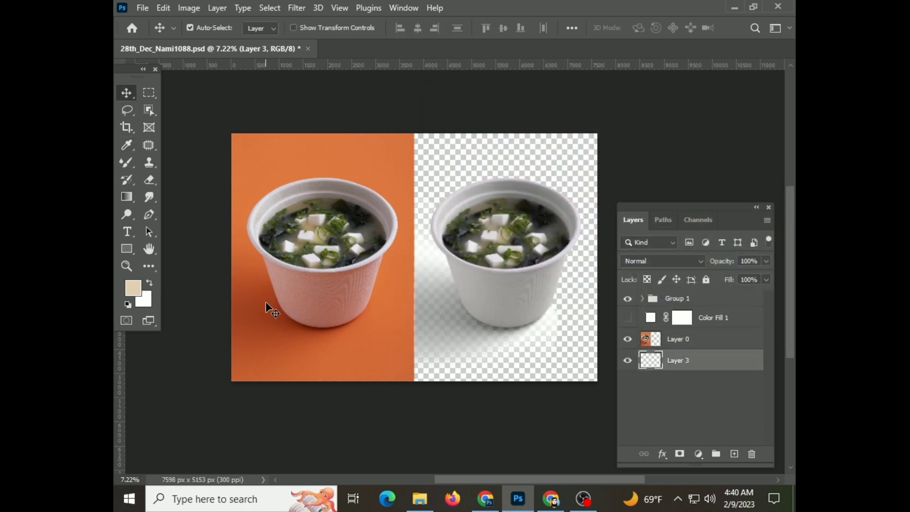
{"action": "key", "text": "ctrl+BackSpace"}
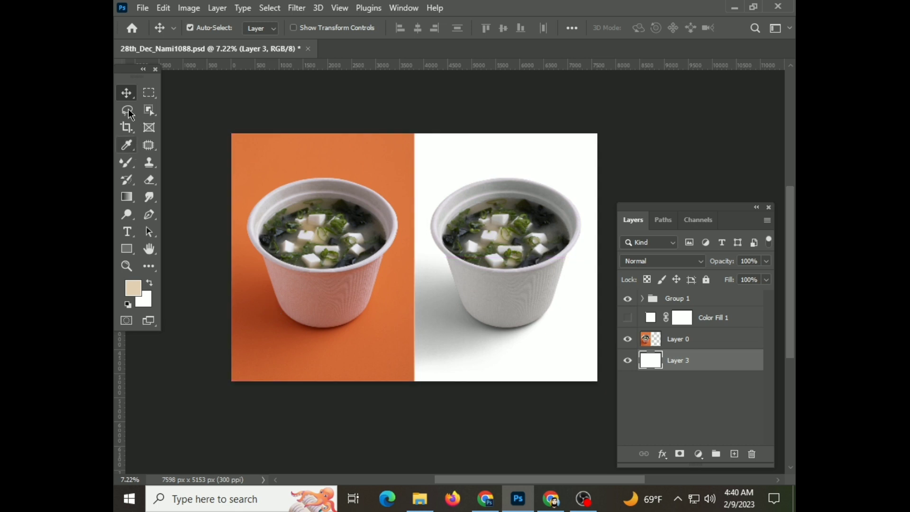